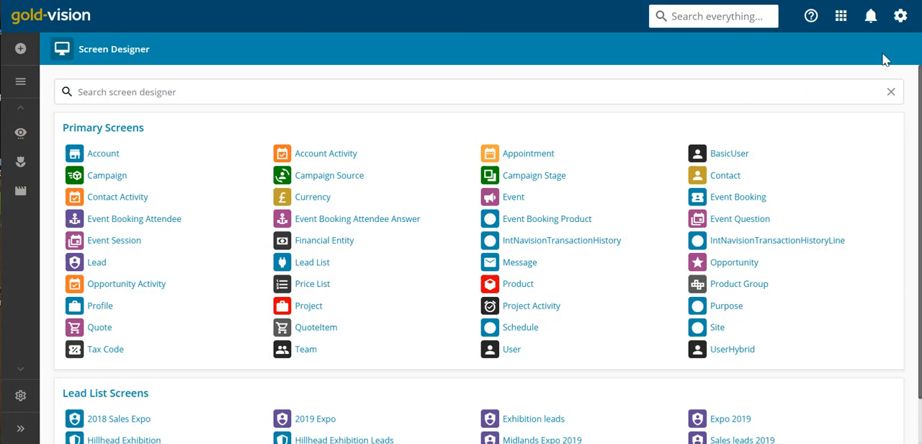
- Open the Opportunity screen for editing in the Screen Designer
click(901, 16)
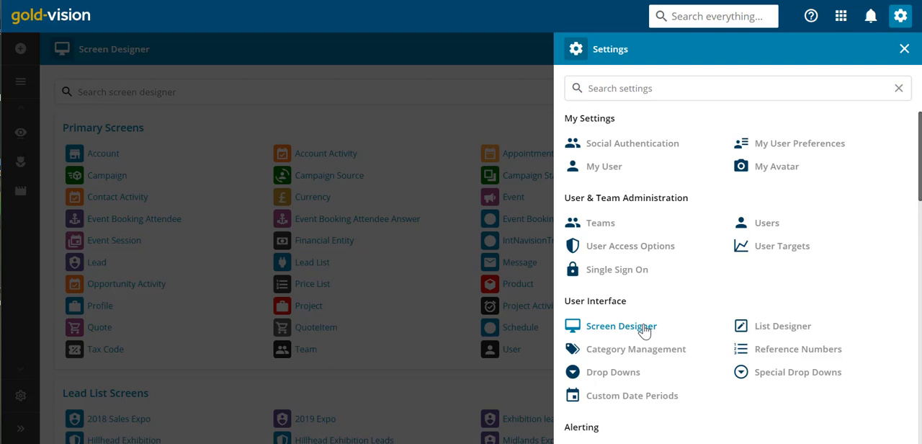
click(534, 18)
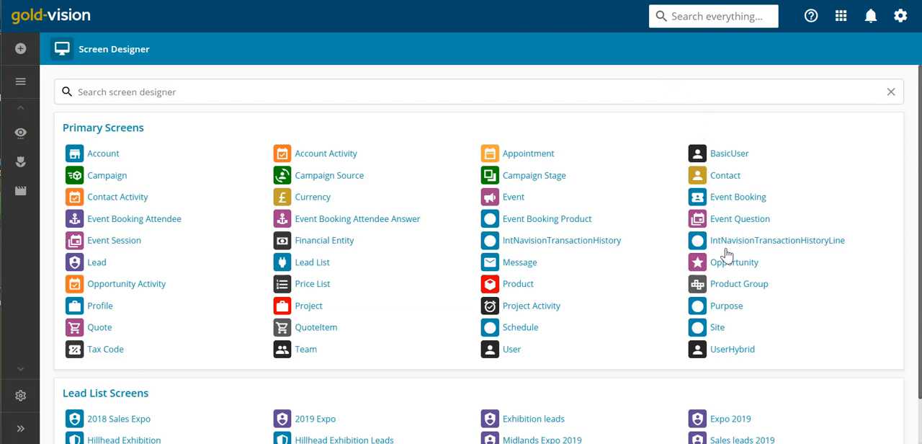
click(727, 269)
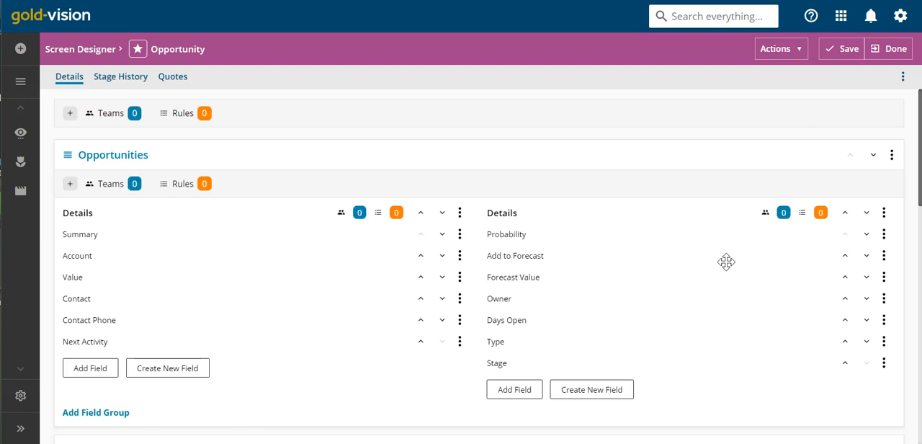
- Examine the Opportunity design's Details, Stage History and Quotes pages and compare the Details layout with the Consultancy opportunity record
scroll(726, 262, down, 5)
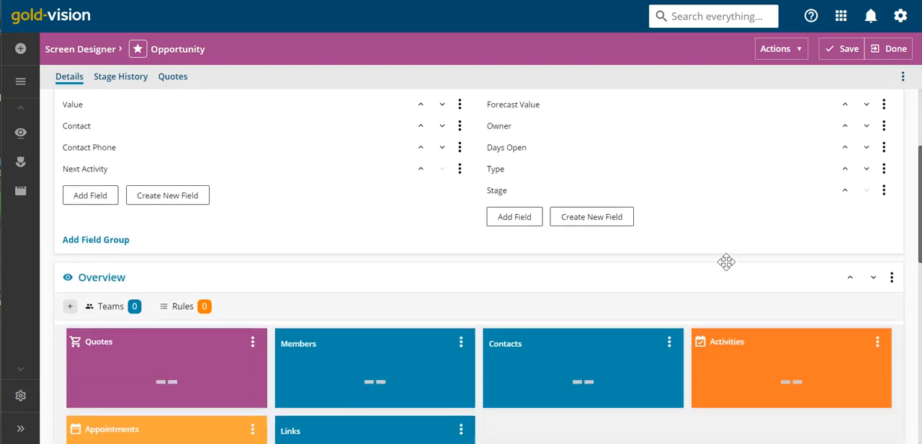
scroll(726, 261, down, 1)
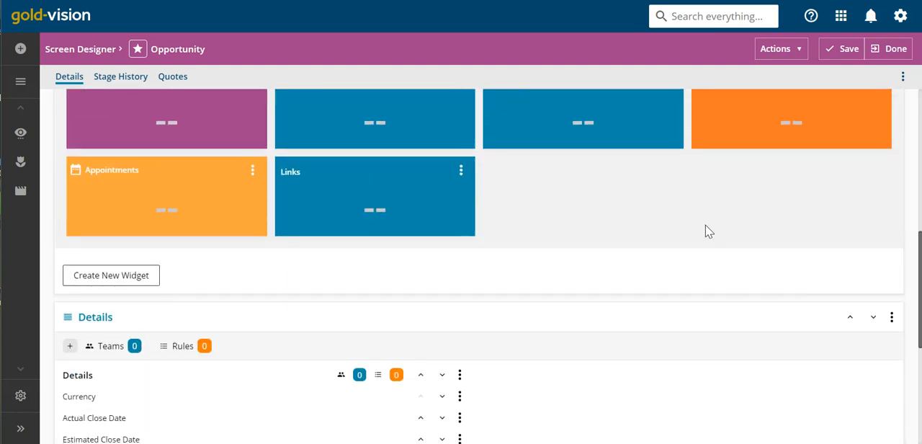
scroll(625, 204, down, 4)
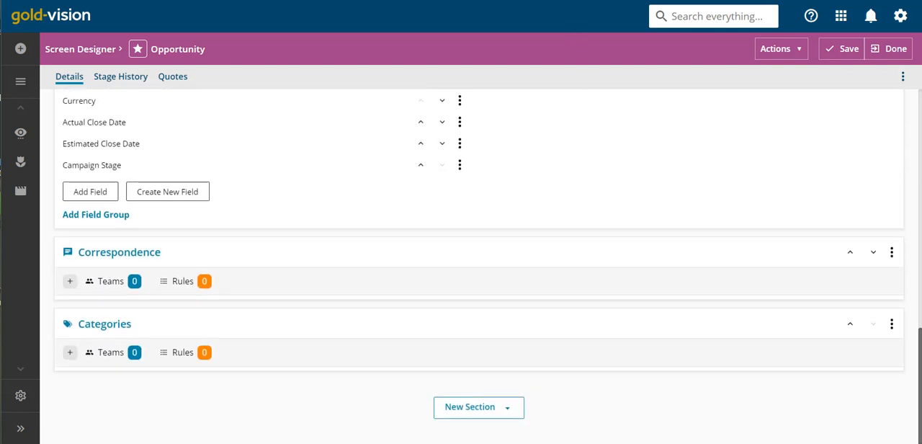
click(574, 1)
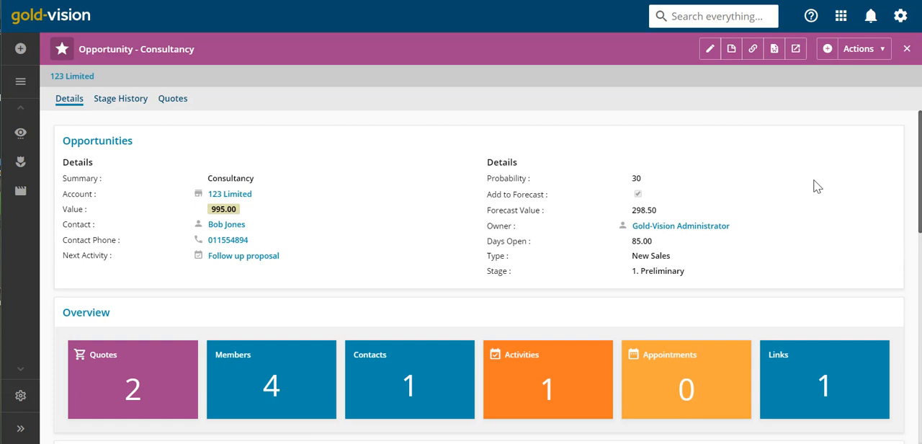
scroll(816, 186, down, 4)
scroll(816, 186, down, 5)
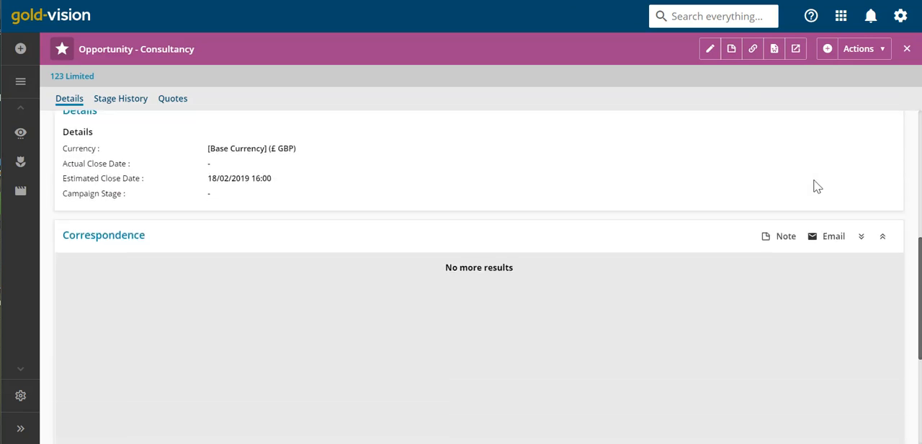
scroll(816, 186, up, 9)
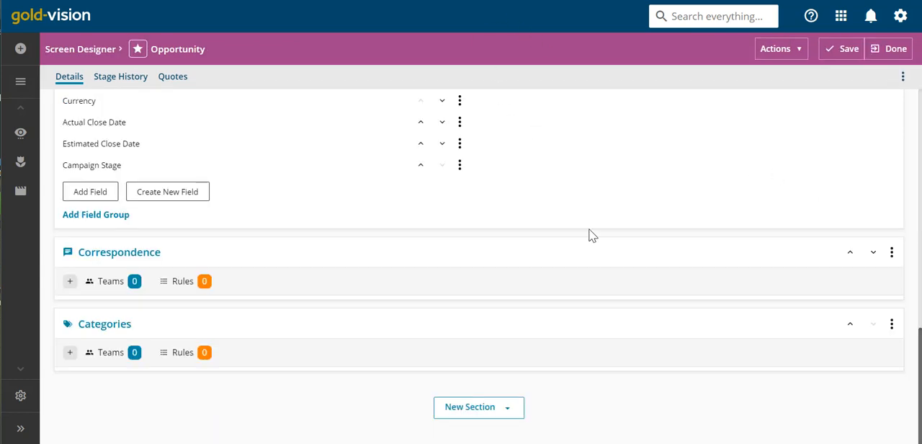
scroll(591, 234, up, 5)
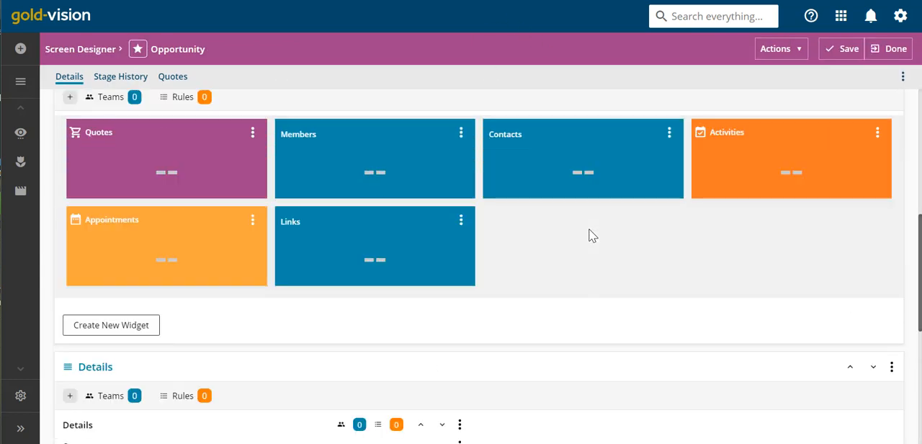
scroll(590, 234, up, 5)
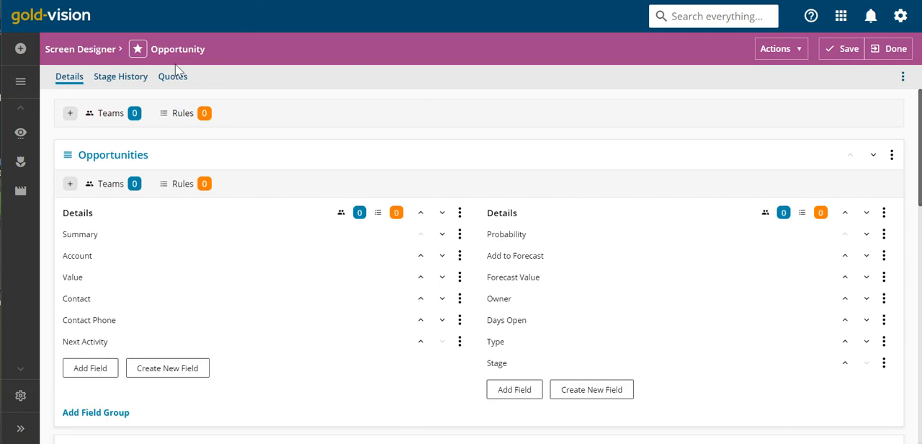
click(120, 80)
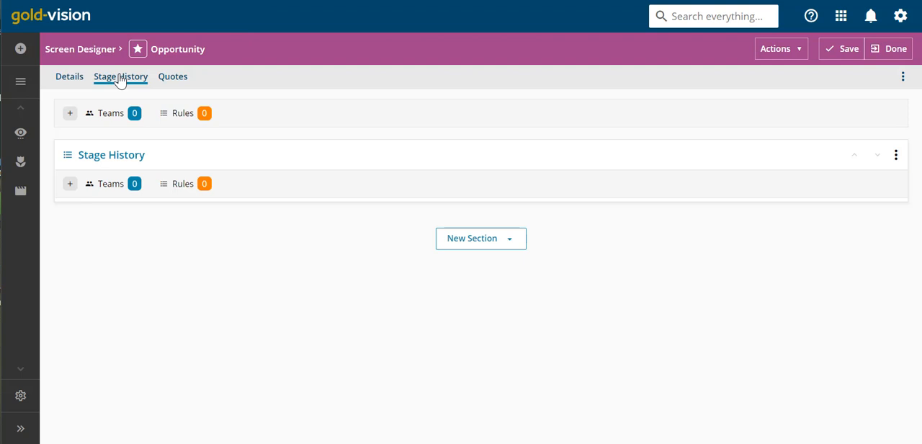
click(177, 82)
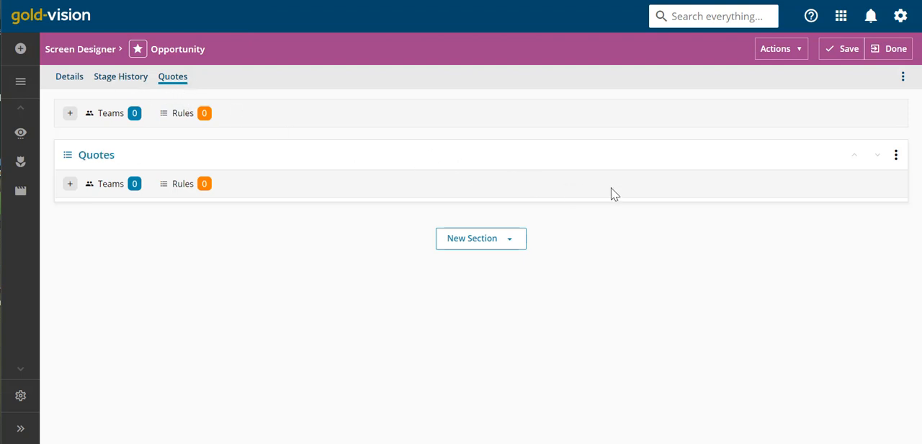
- Add a new page named Activities to the Opportunity screen
click(904, 78)
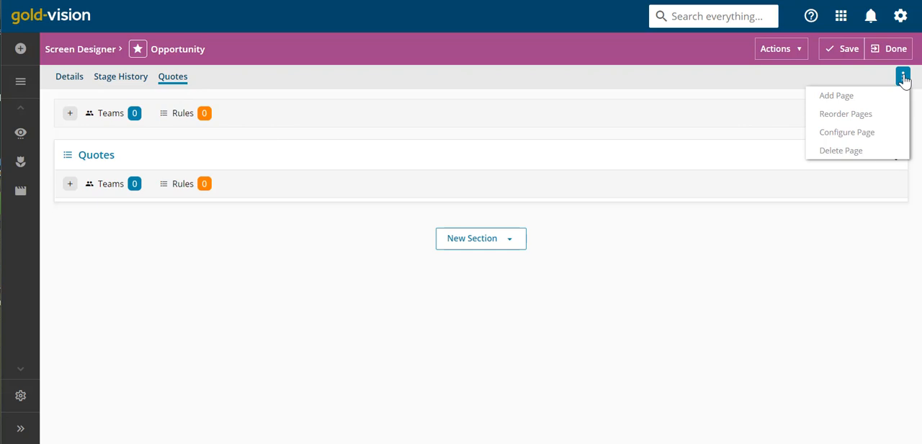
click(894, 100)
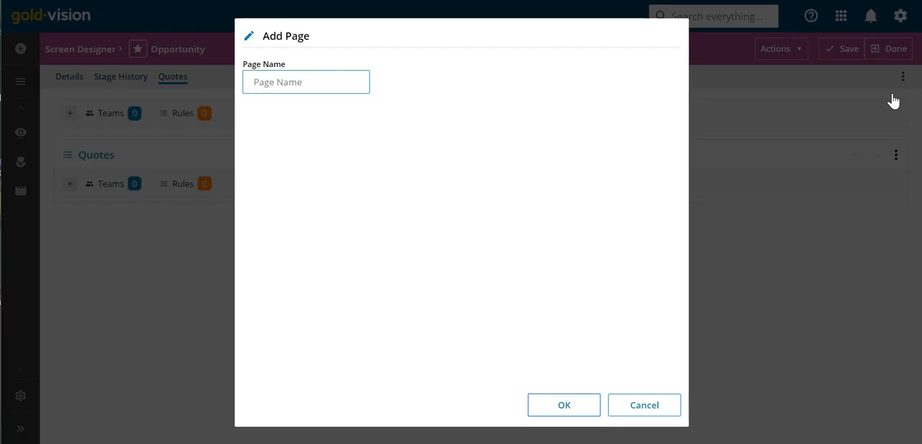
click(344, 90)
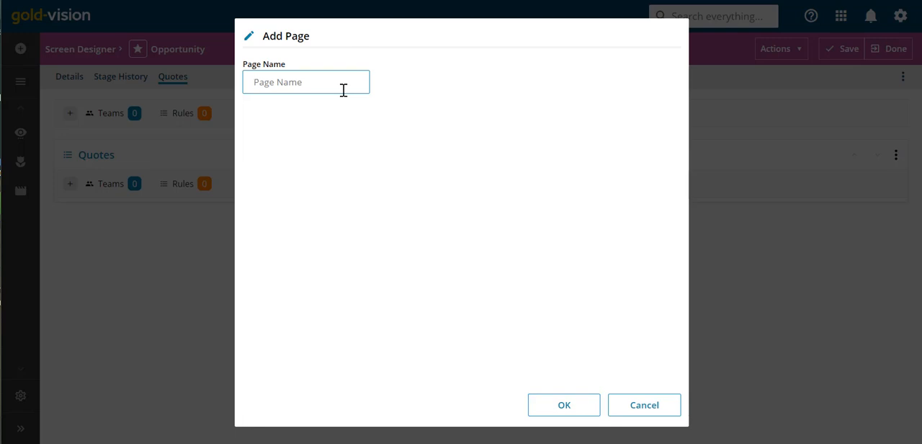
text(Activities)
click(567, 405)
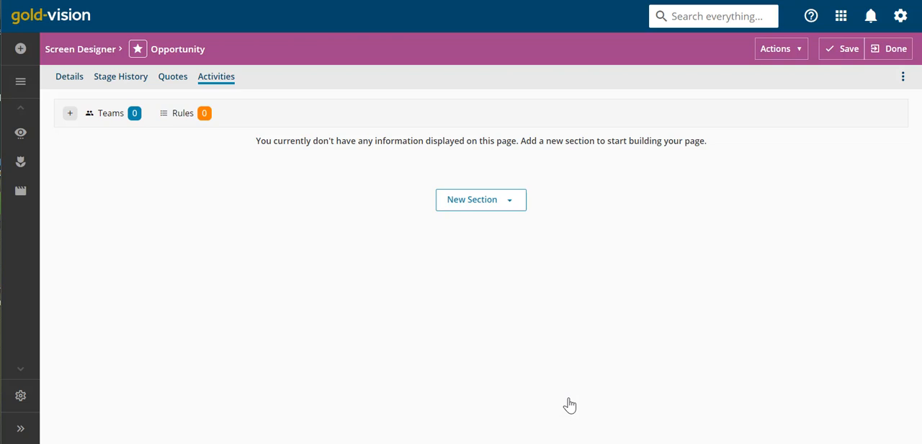
- Add a list section showing Activities to the new page and save the screen design
click(479, 208)
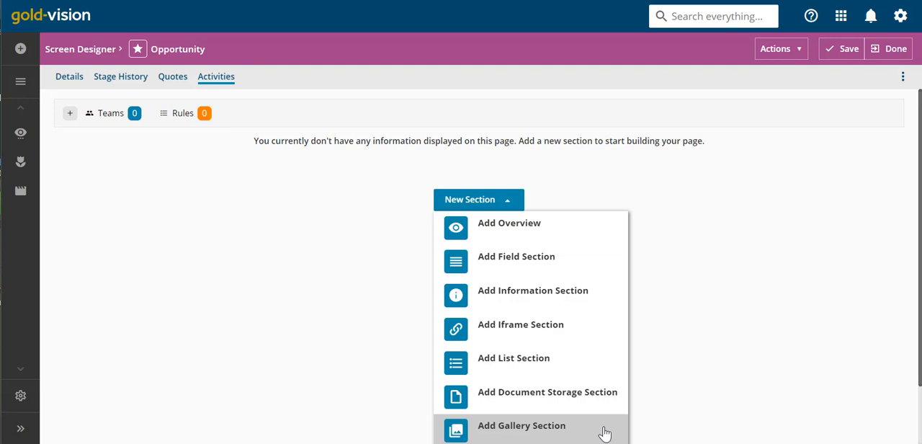
click(593, 366)
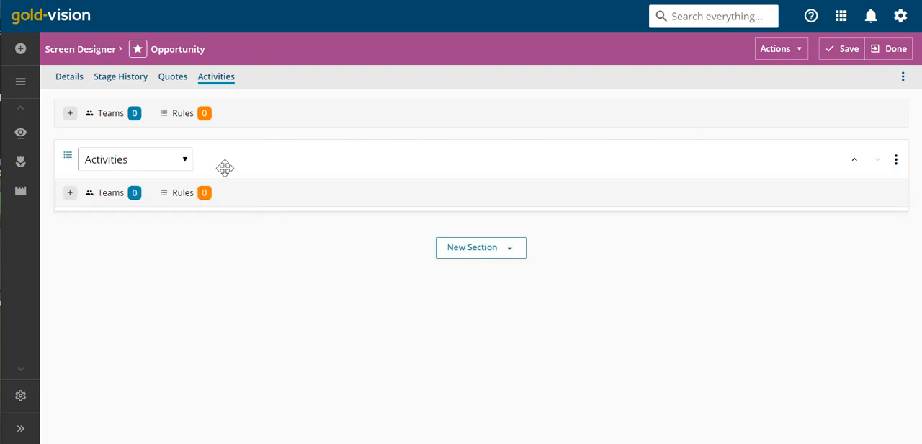
click(185, 162)
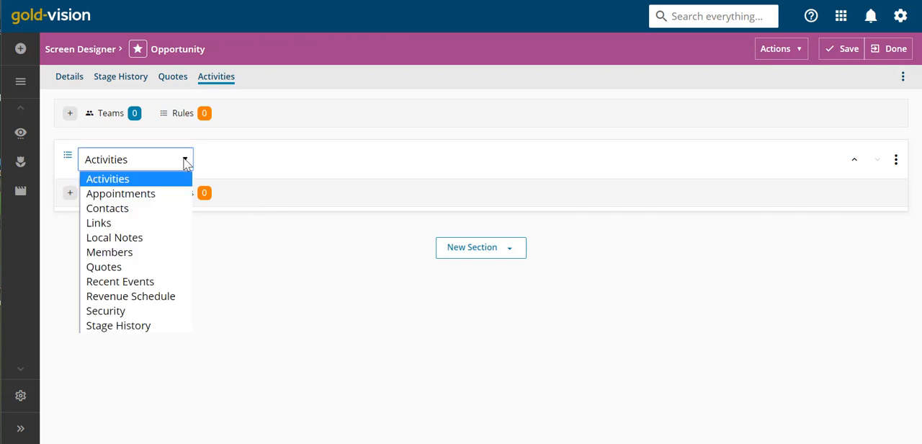
click(185, 162)
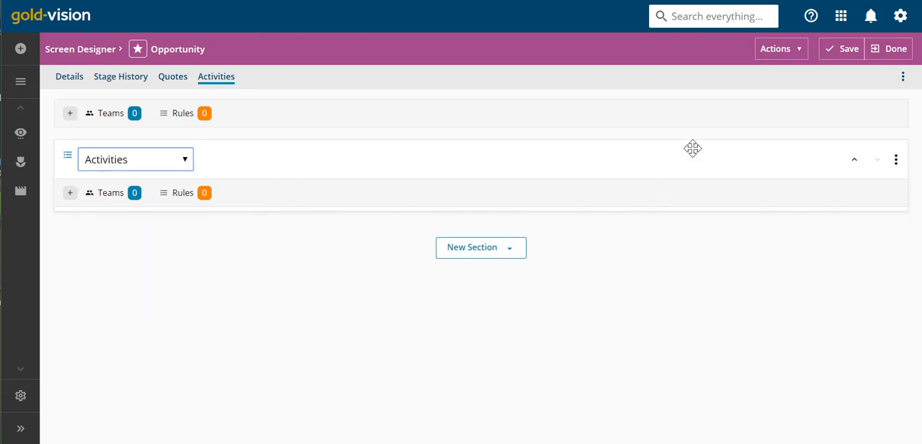
click(847, 50)
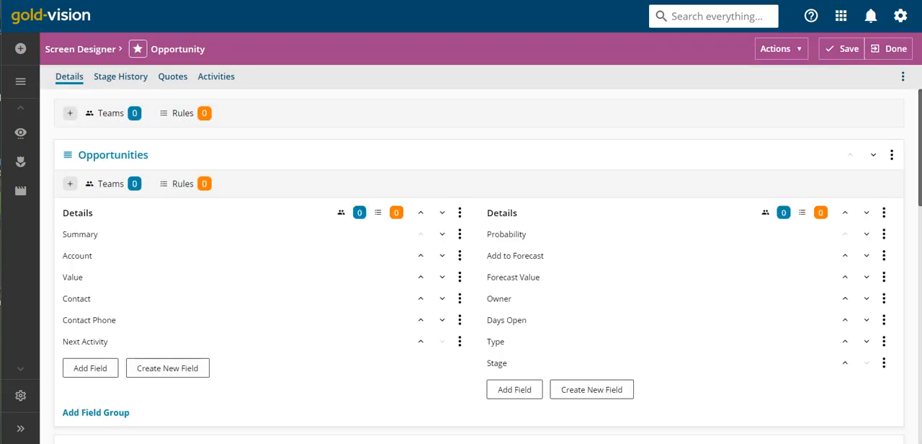
- Refresh the Consultancy opportunity record and examine its Activities page and the sections on its Details page
key(ctrl+Tab)
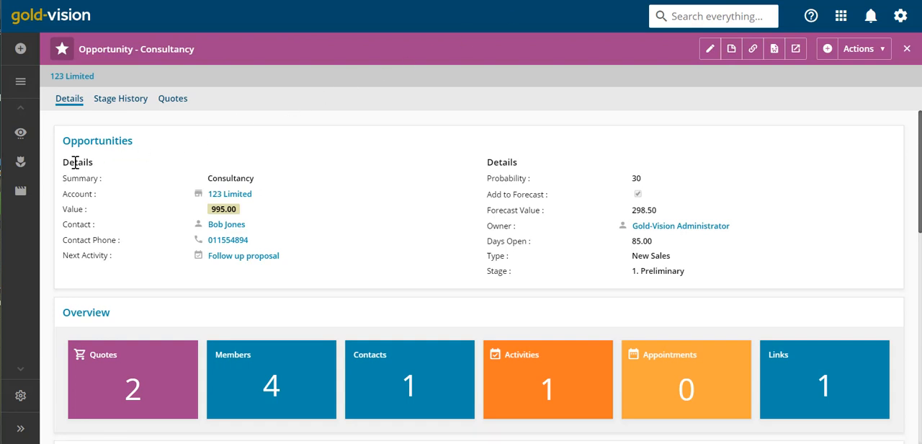
mouse_move(13, 197)
click(83, 222)
click(226, 101)
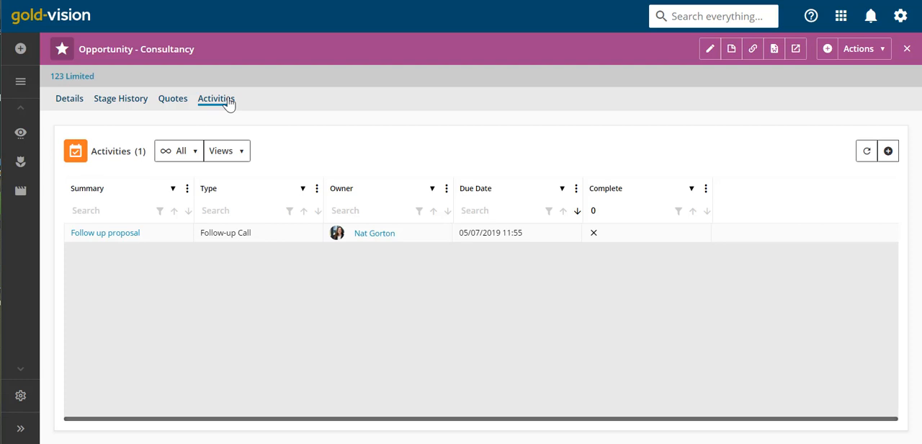
click(76, 100)
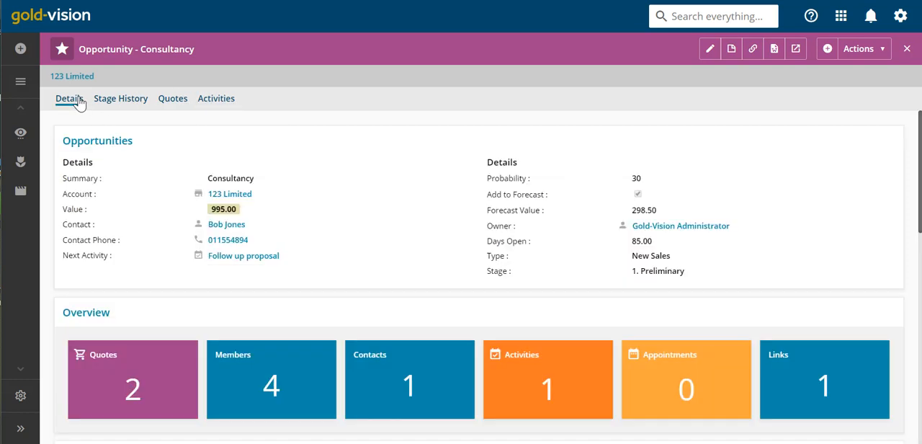
scroll(440, 151, down, 2)
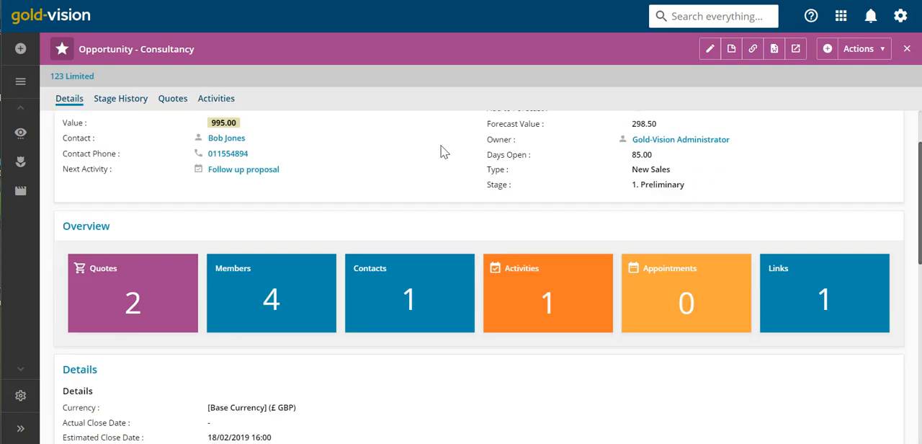
scroll(445, 159, up, 2)
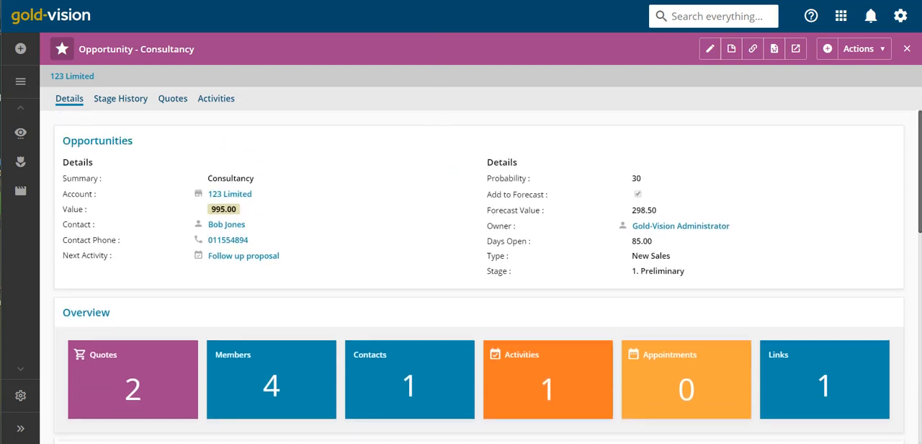
- Return to the Opportunity screen design and set the Overview section's width to 50%
click(442, 1)
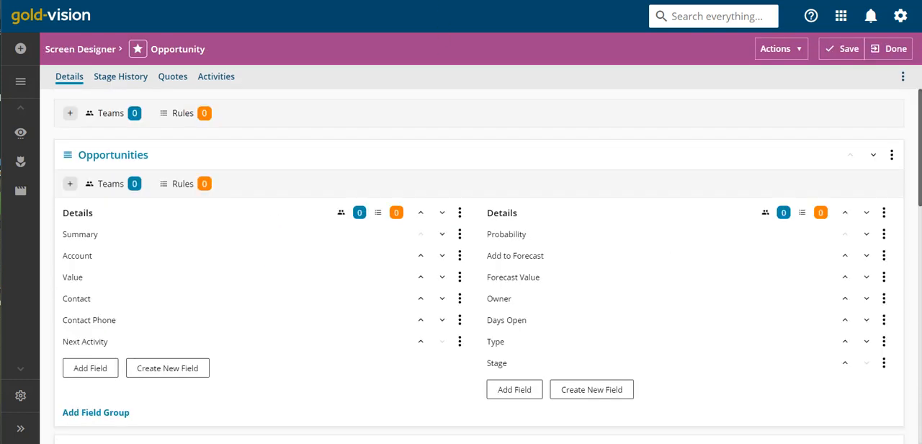
scroll(584, 256, down, 3)
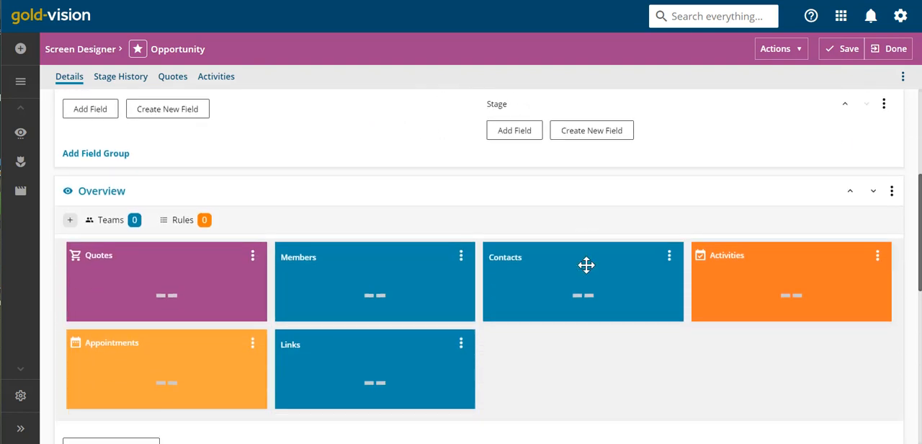
click(891, 191)
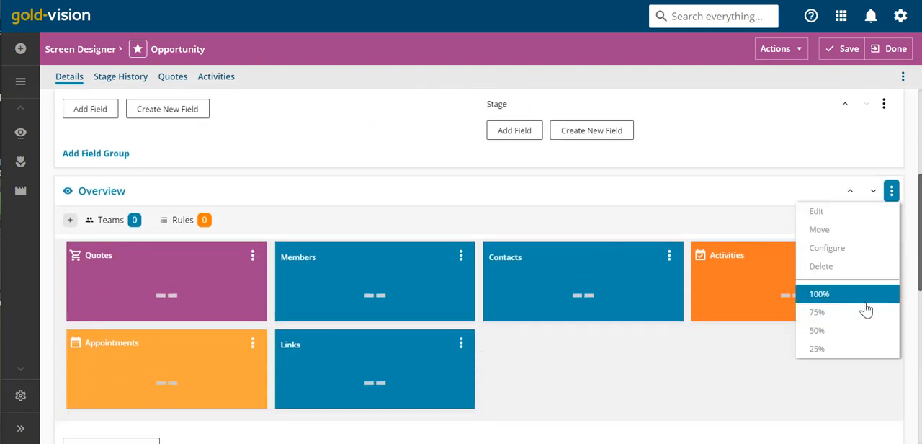
click(858, 340)
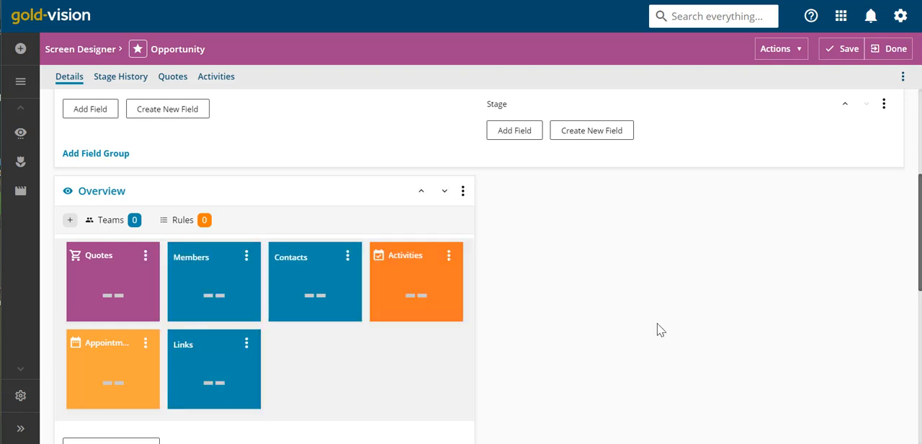
- Set the Correspondence section's width to 50% on the Details page
scroll(657, 323, down, 5)
scroll(657, 323, down, 1)
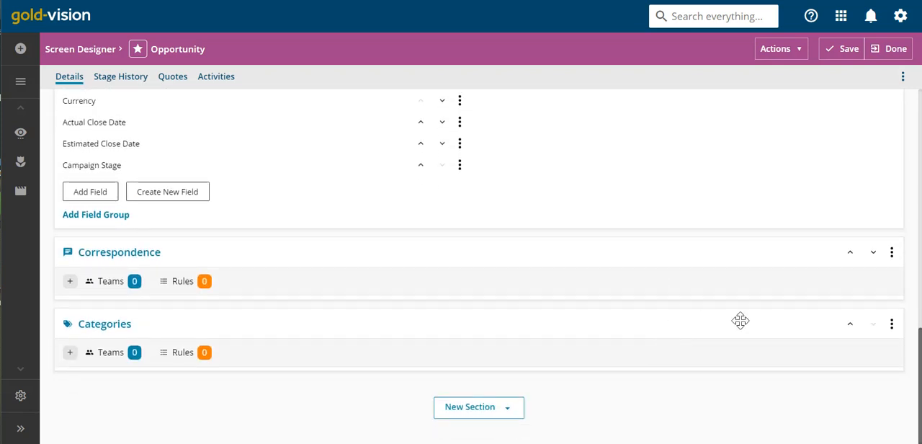
click(892, 254)
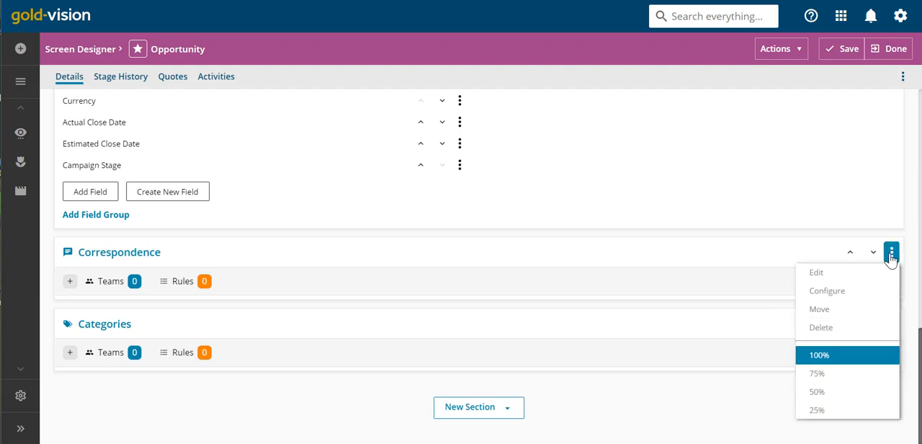
click(840, 391)
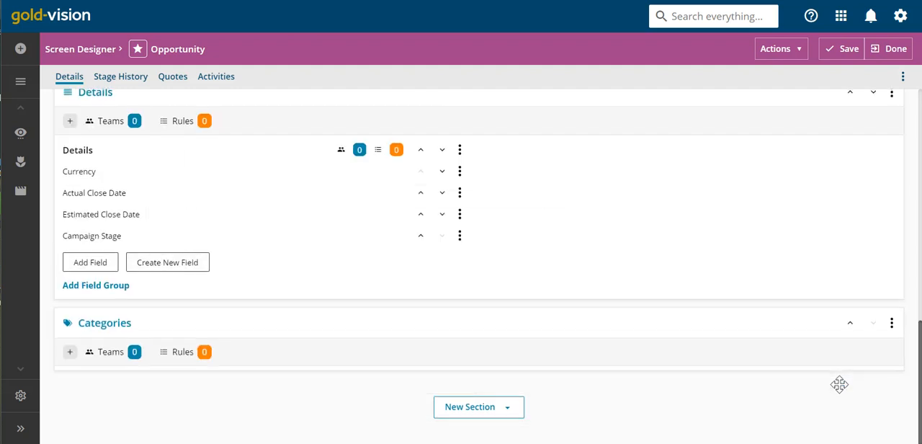
- Delete the Categories section from the Details page of the Opportunity screen
click(892, 324)
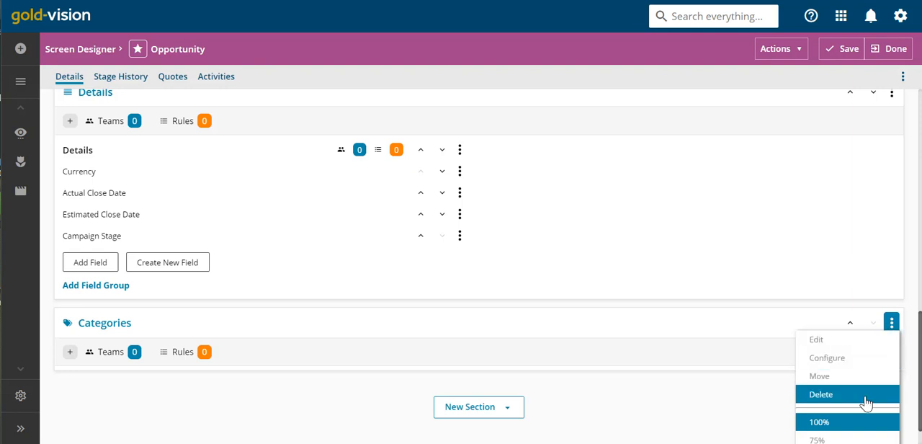
click(821, 394)
click(805, 362)
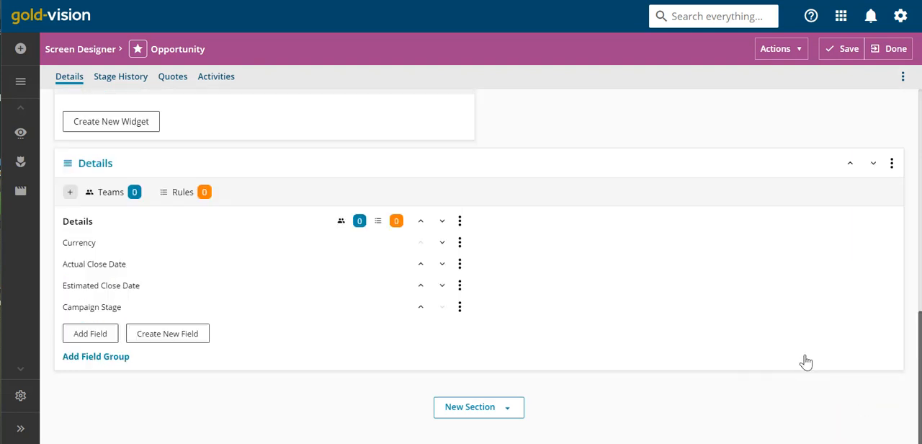
- Move the Correspondence section ahead of Overview, and restore Overview to the first position
scroll(805, 361, up, 5)
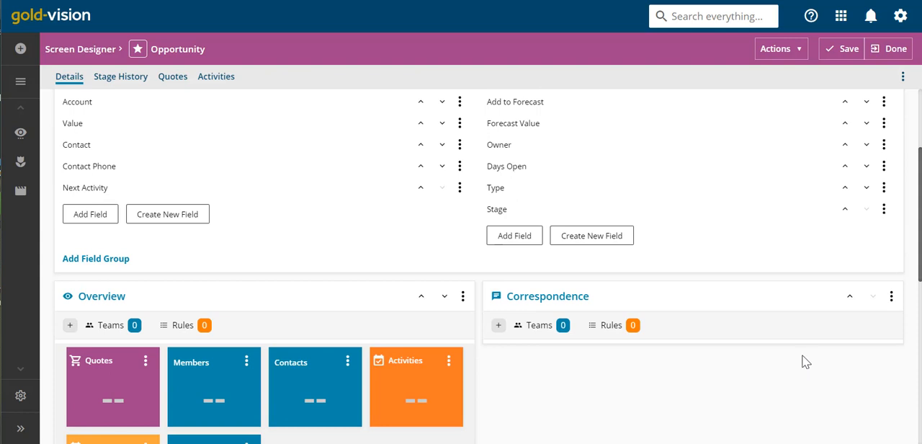
drag(689, 298, 261, 314)
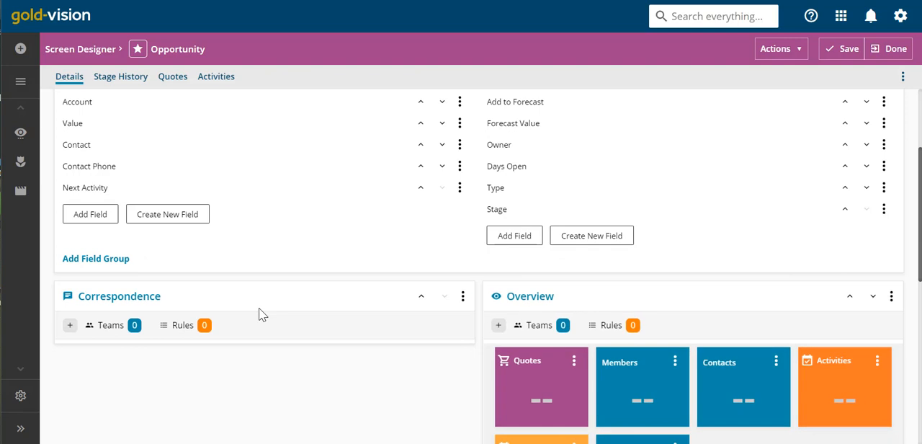
drag(718, 299, 387, 298)
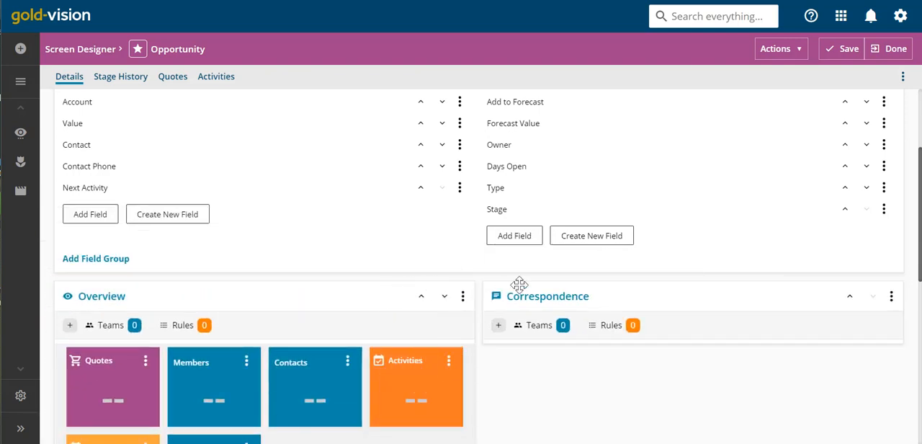
- Save the Opportunity screen design and reload the Consultancy opportunity record to examine its new section layout
click(844, 52)
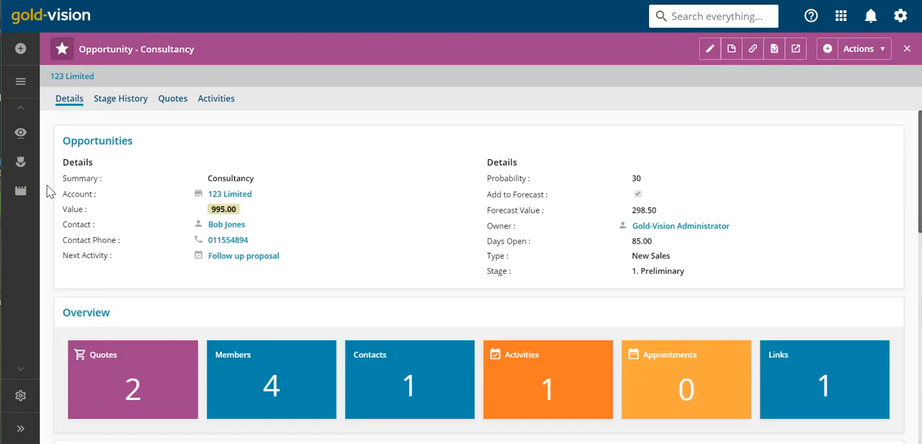
mouse_move(20, 193)
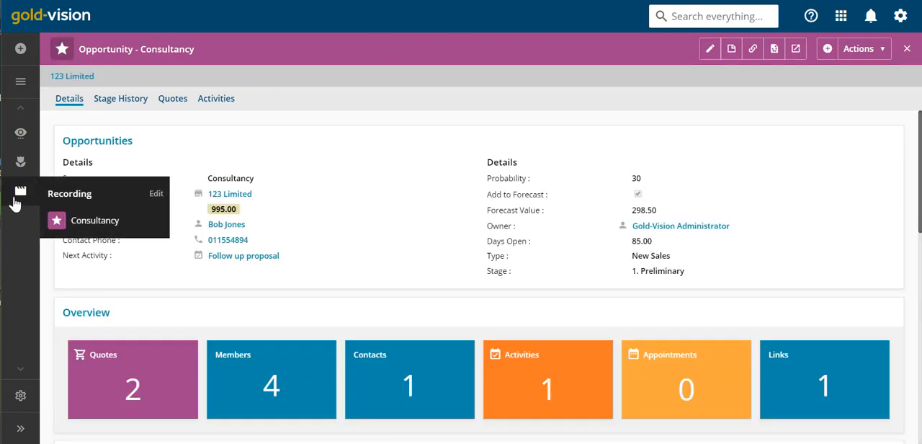
click(82, 222)
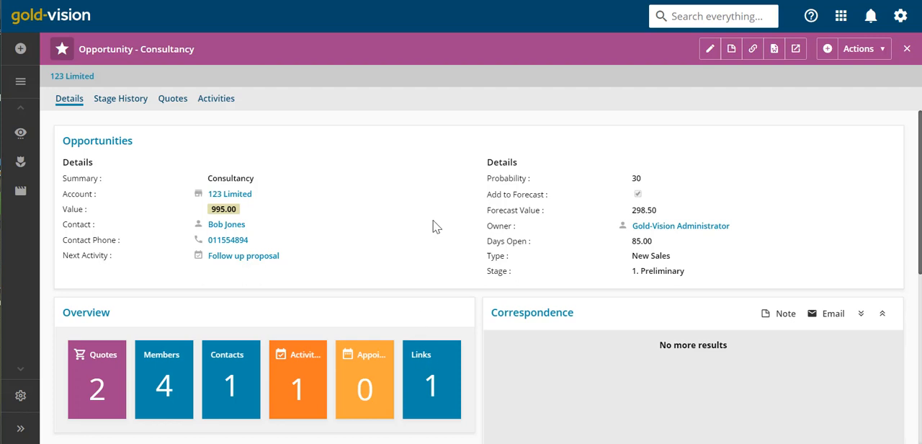
- Return to the Opportunity screen design and add the Account item's Account Type field to the field group beginning with Summary
click(458, 1)
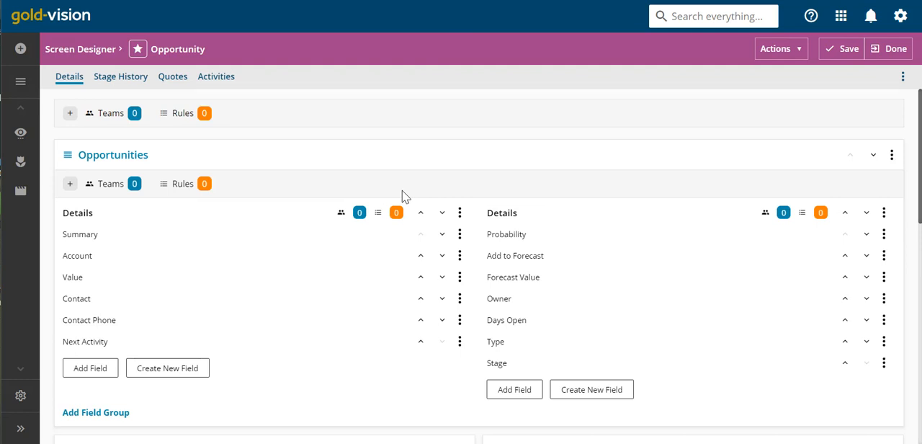
click(90, 368)
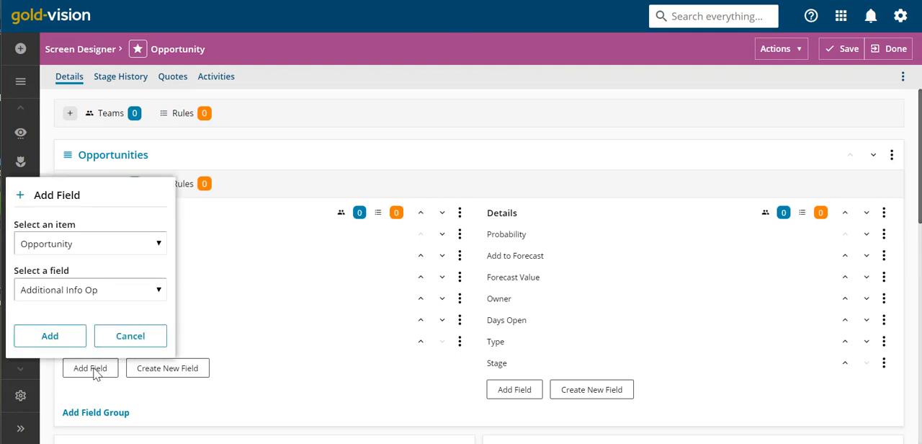
click(160, 244)
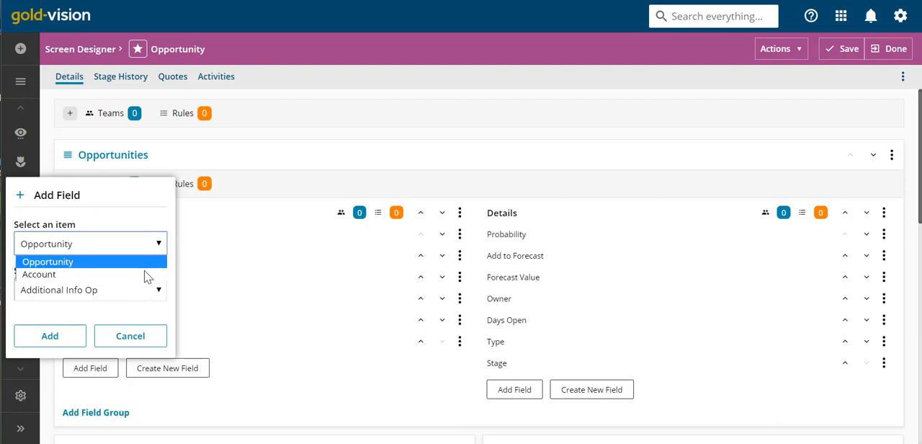
click(146, 275)
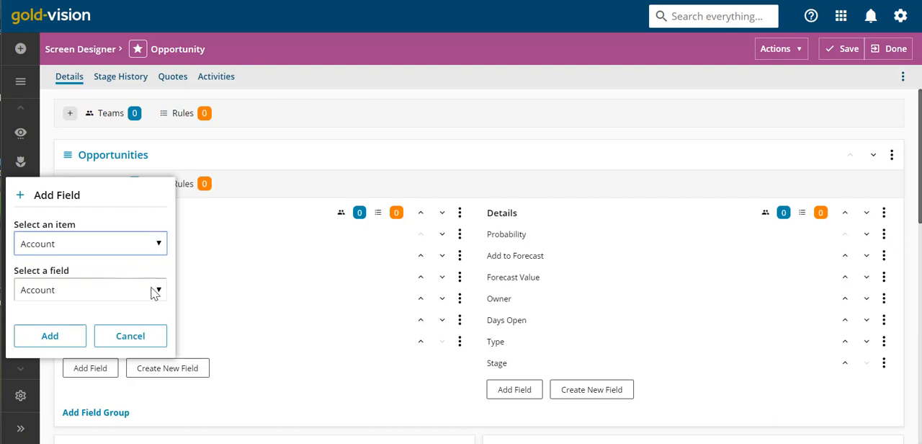
click(155, 291)
scroll(139, 156, down, 1)
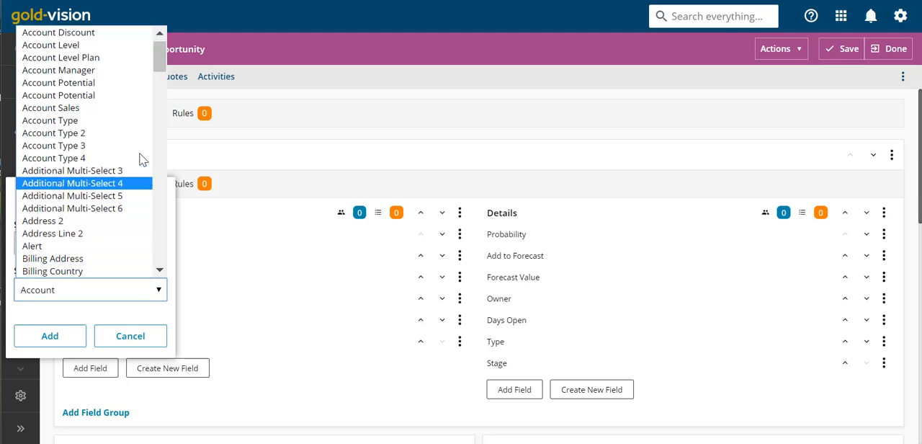
click(128, 125)
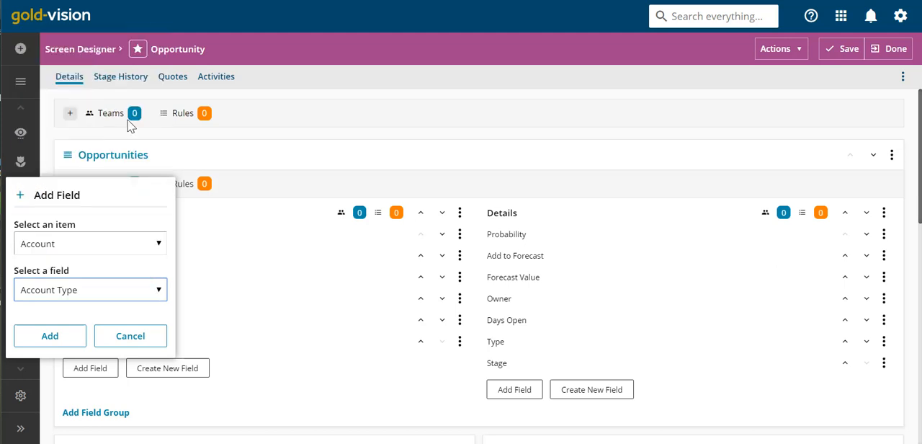
click(61, 340)
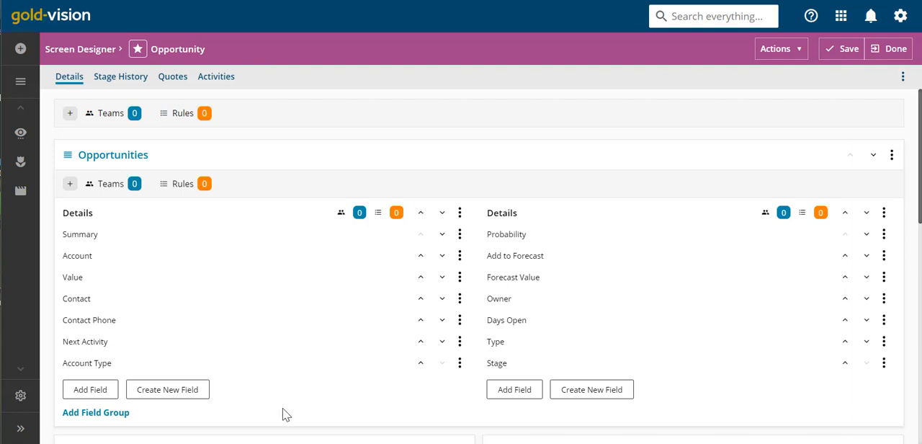
- Examine the field types offered for creating a new field, and leave without creating one
click(168, 391)
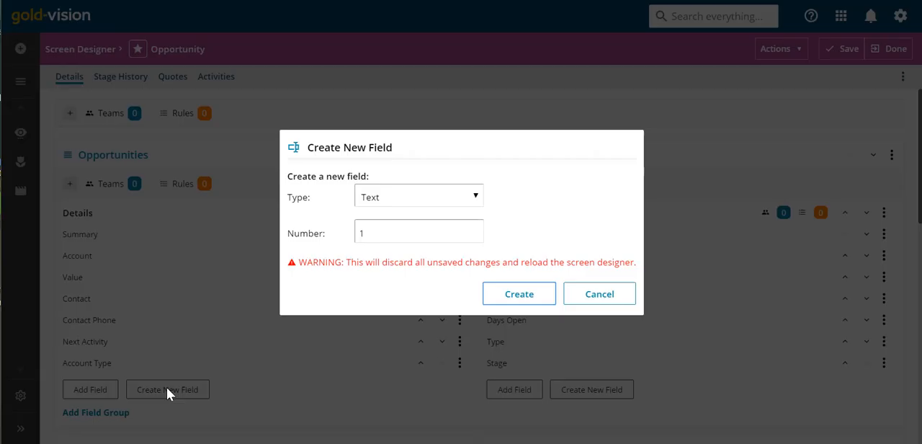
click(473, 199)
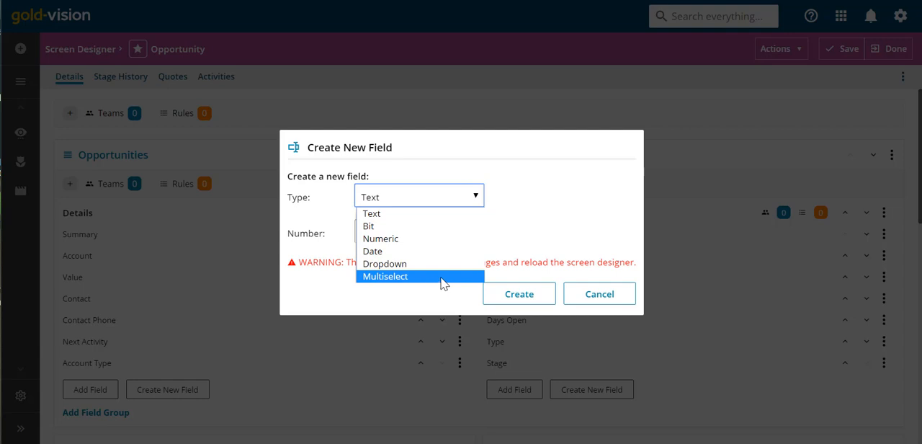
click(614, 301)
click(614, 301)
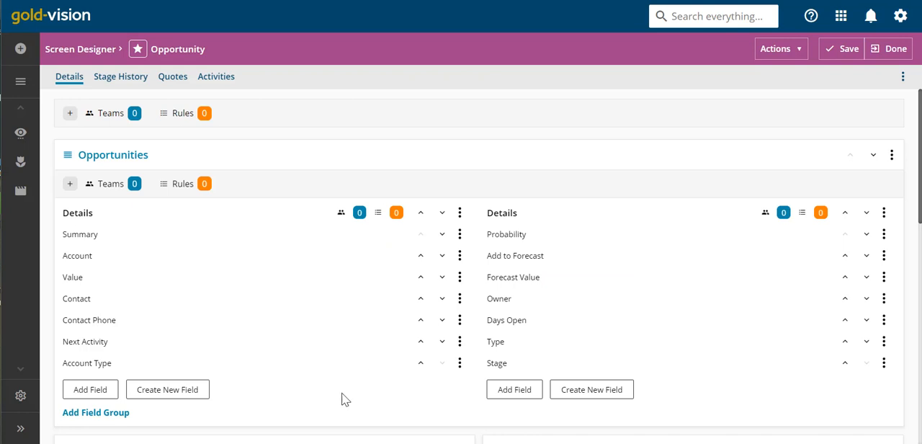
- Add the Opportunity field Additional Multi-Select 1 to the field group beginning with Summary
click(90, 389)
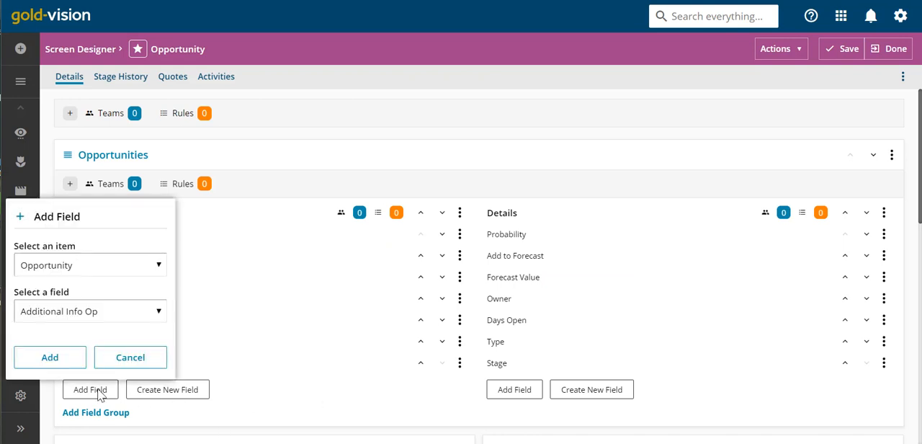
click(127, 318)
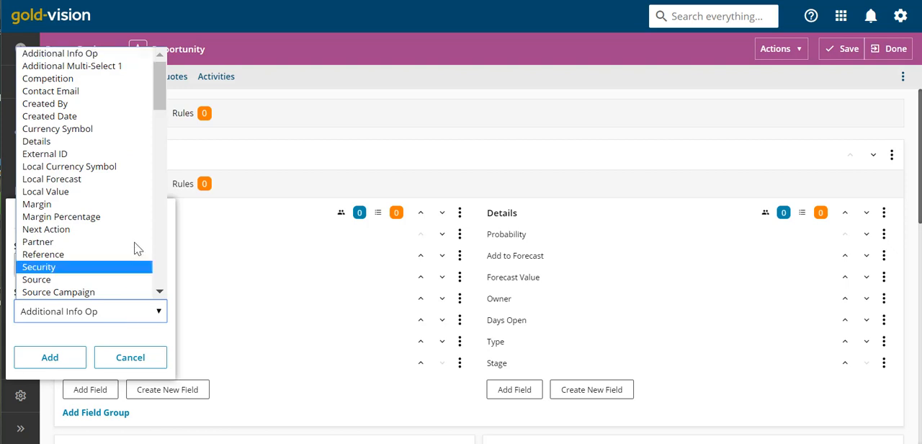
click(89, 69)
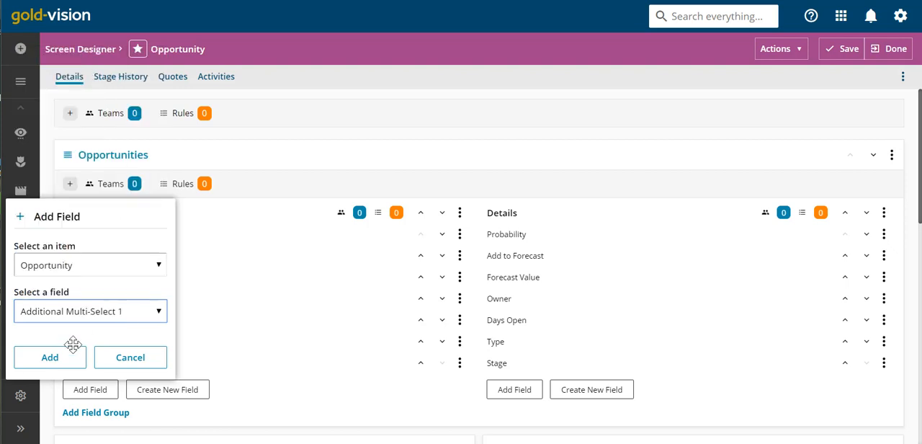
click(65, 353)
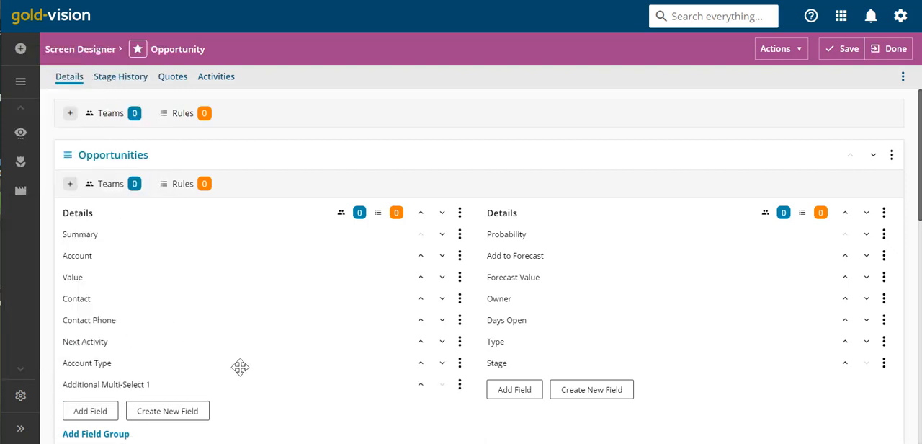
- Examine the configuration settings of the Additional Multi-Select 1 field and close them without changes
scroll(240, 367, down, 1)
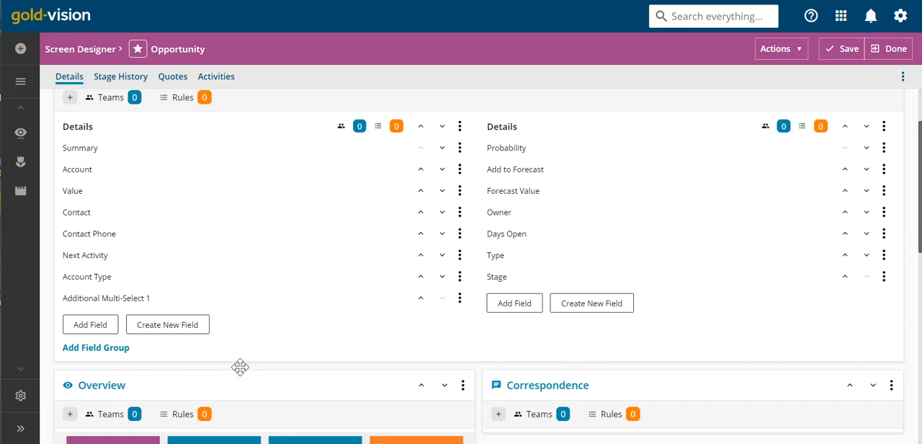
click(460, 300)
click(442, 342)
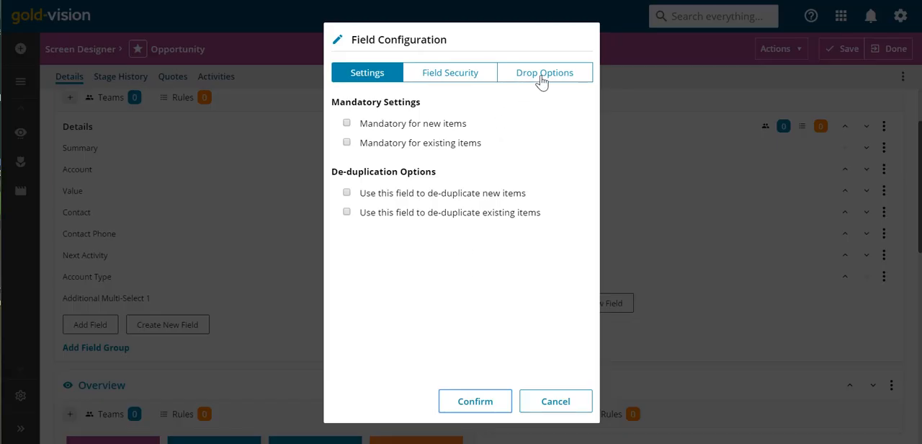
click(559, 404)
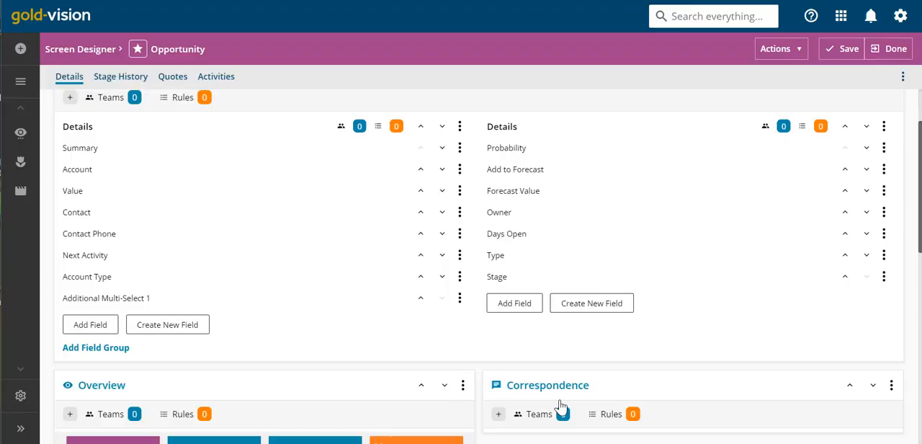
- Delete the Additional Multi-Select 1 field from the Opportunities section and confirm the deletion
click(460, 298)
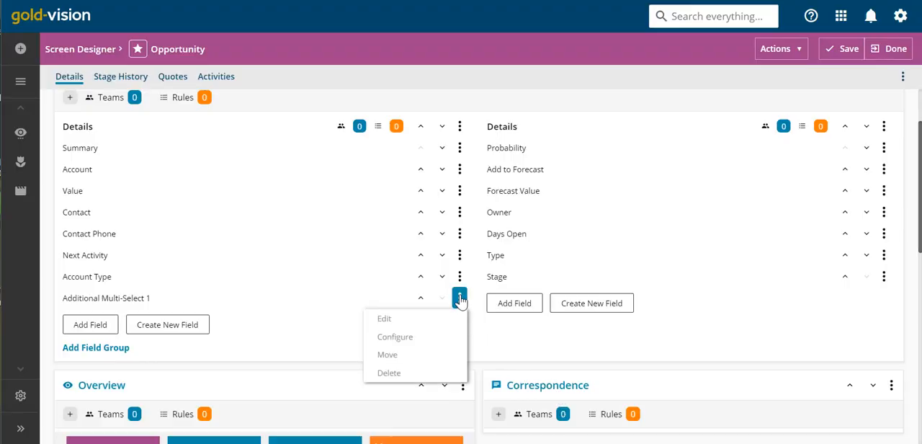
click(433, 378)
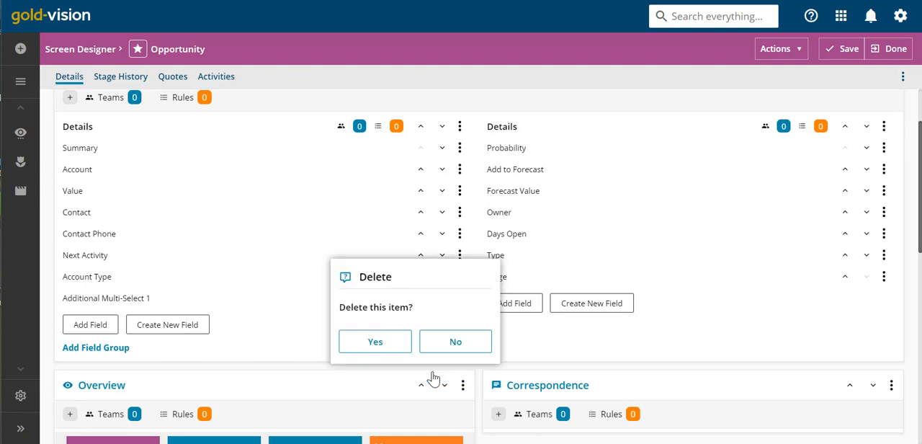
click(401, 347)
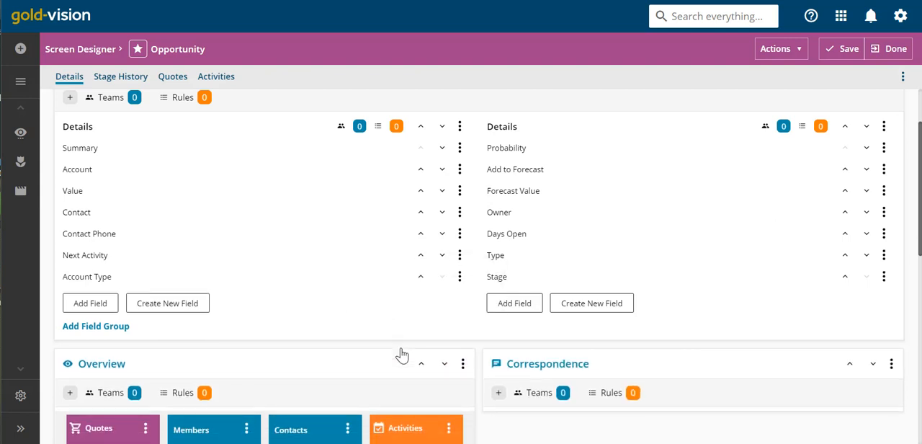
- Examine the Type field's configuration, covering its mandatory and de-duplication settings, field security and drop options
click(883, 256)
click(862, 294)
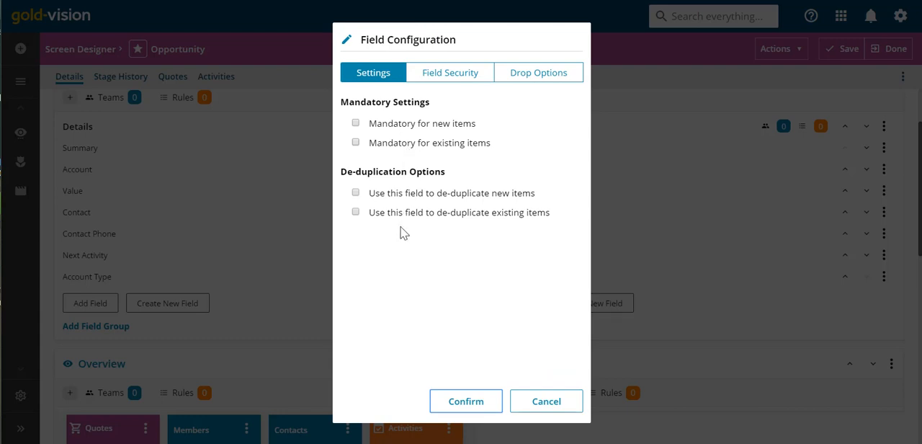
click(451, 79)
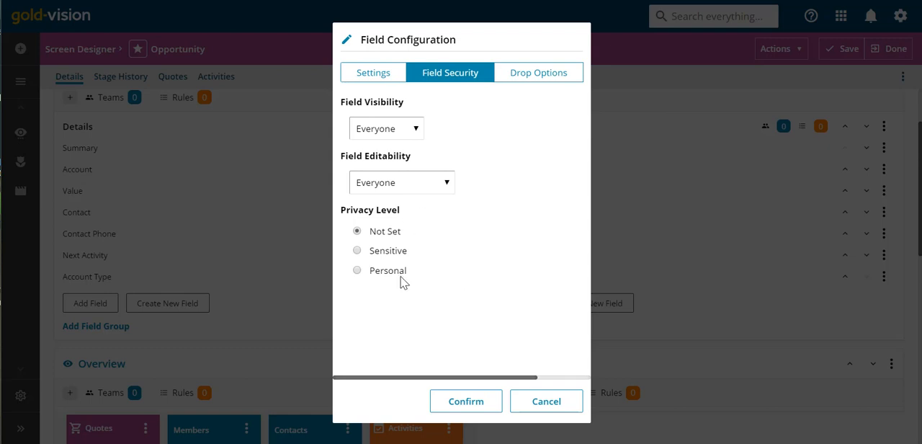
click(515, 84)
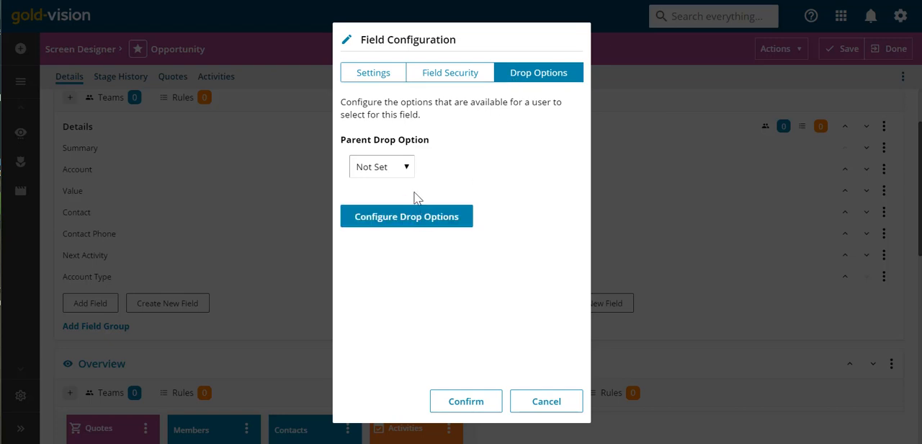
- Examine the Type field's drop options, including highlight colour and drop paragraph, and close the field configuration without changes
click(406, 219)
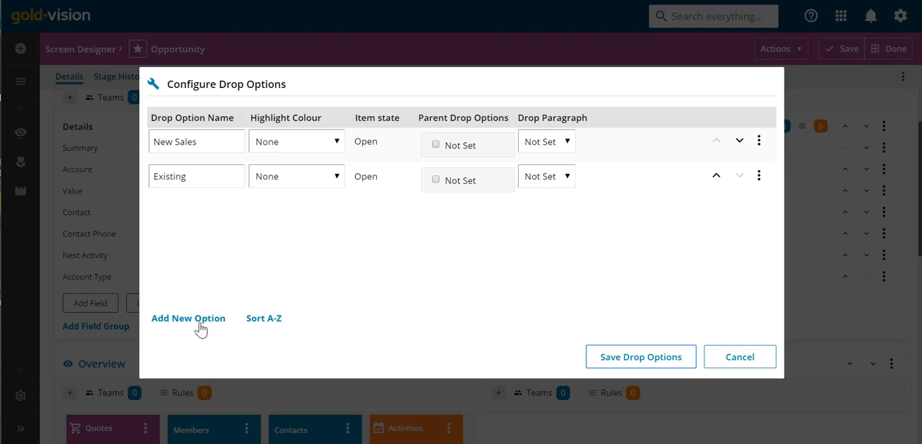
click(338, 179)
click(340, 185)
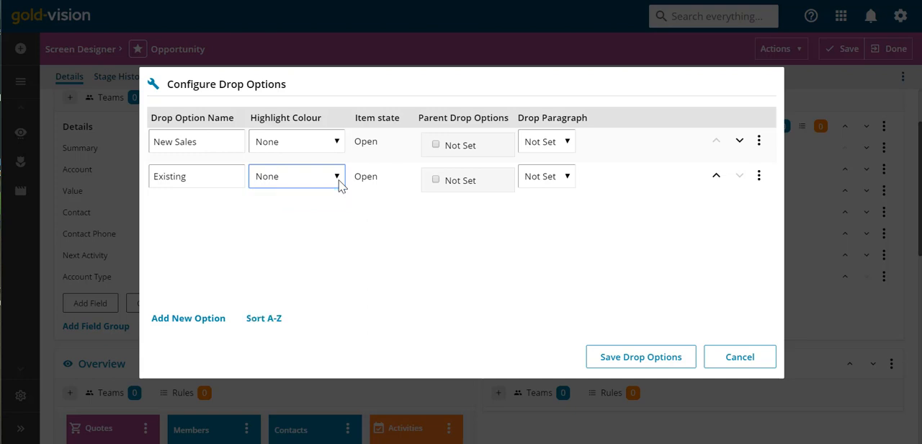
click(568, 180)
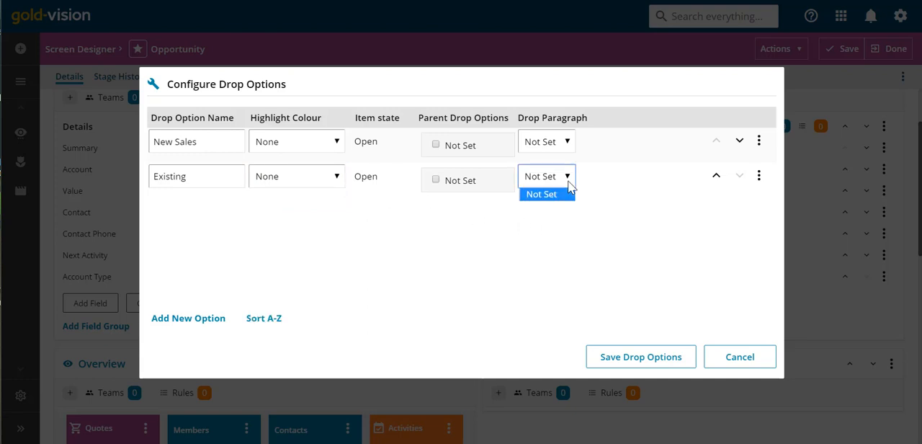
click(567, 180)
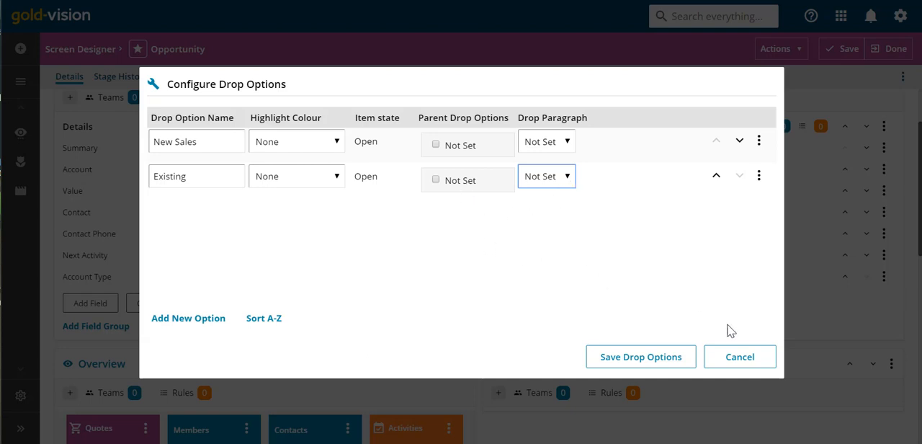
click(737, 358)
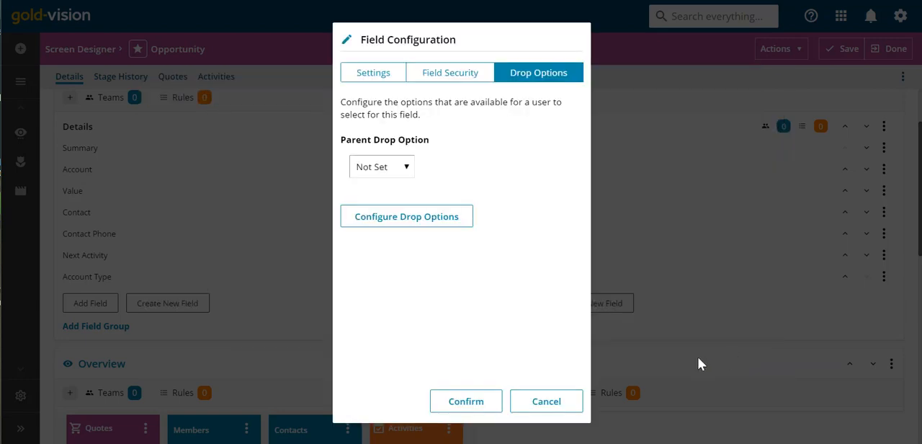
click(569, 403)
- Set the width of the Details section containing Currency and the close dates to 50%
scroll(889, 348, down, 5)
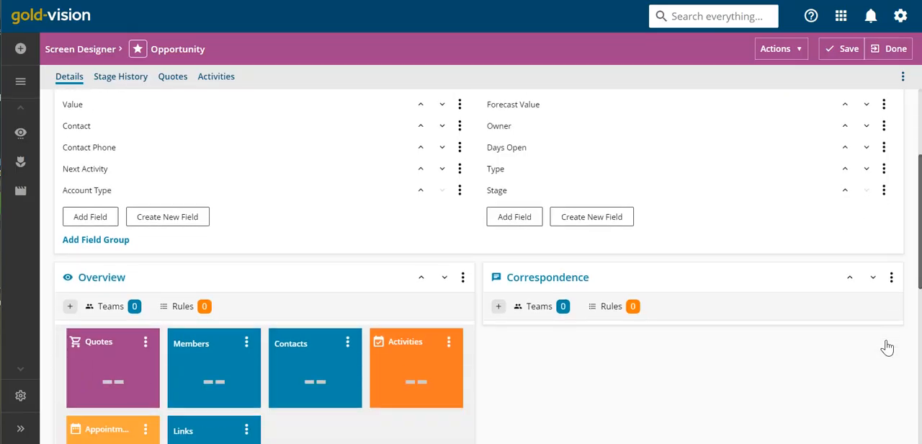
scroll(888, 346, down, 3)
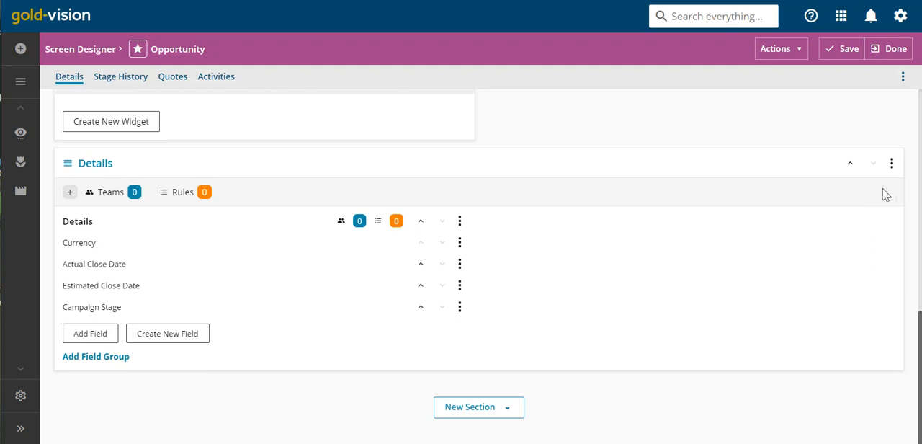
click(892, 164)
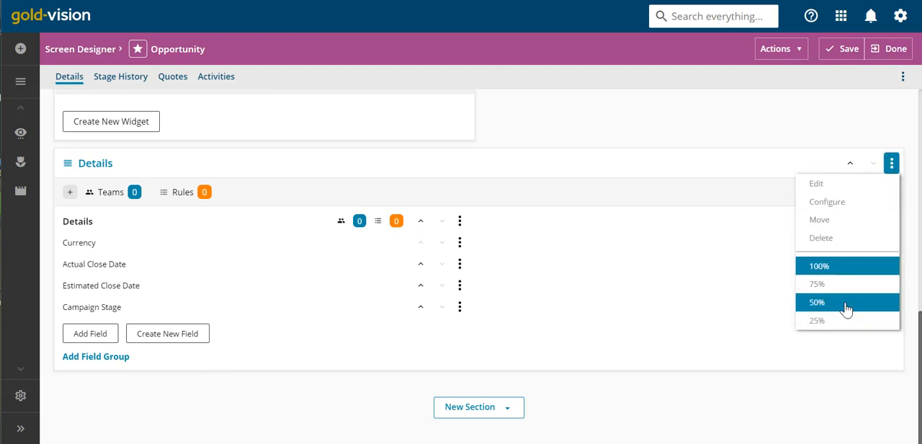
click(850, 305)
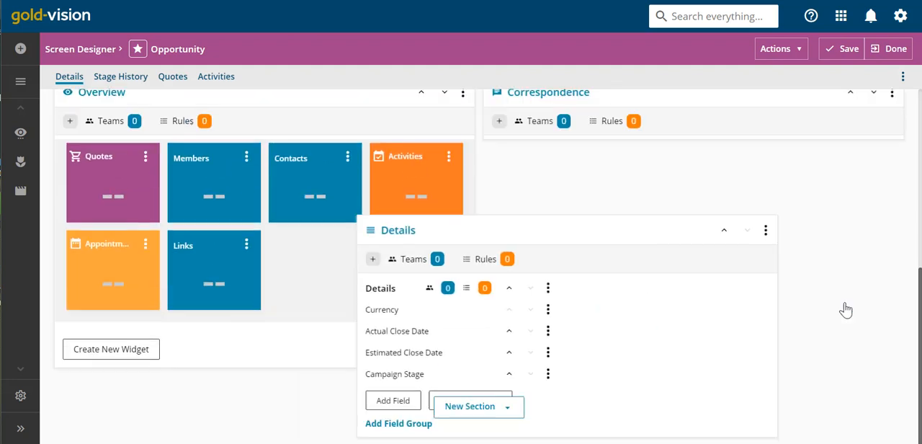
- Add a new overview section at the end of the Details page and name it Quotes
click(475, 408)
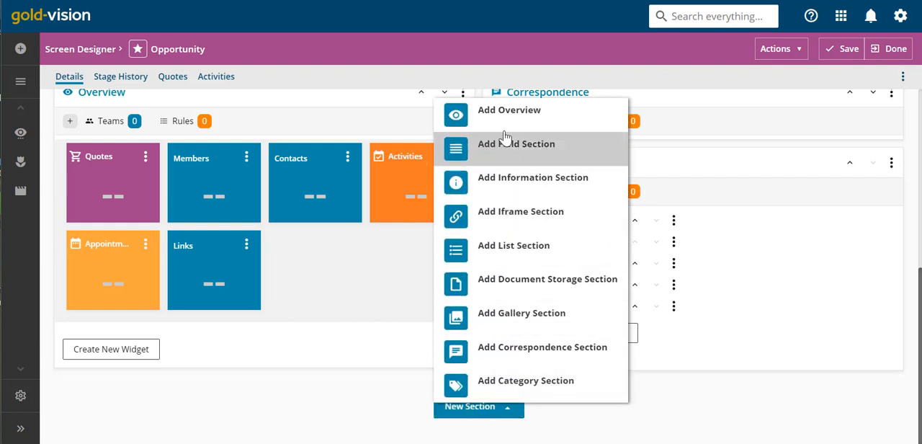
click(503, 120)
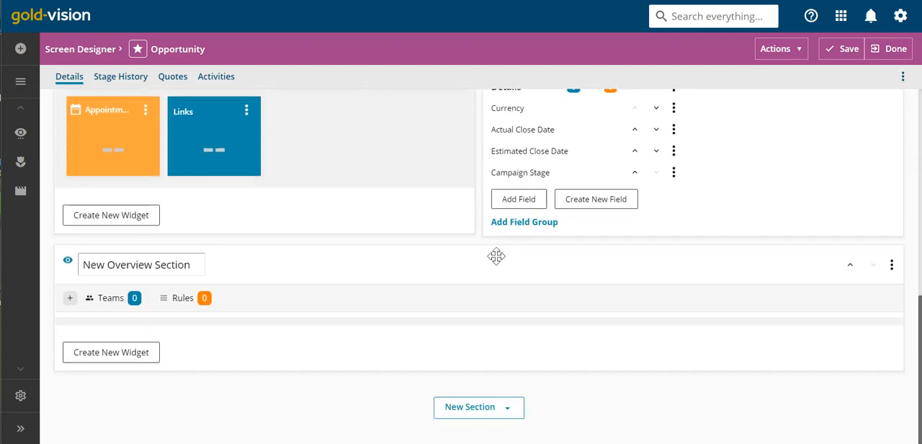
drag(198, 263, 85, 272)
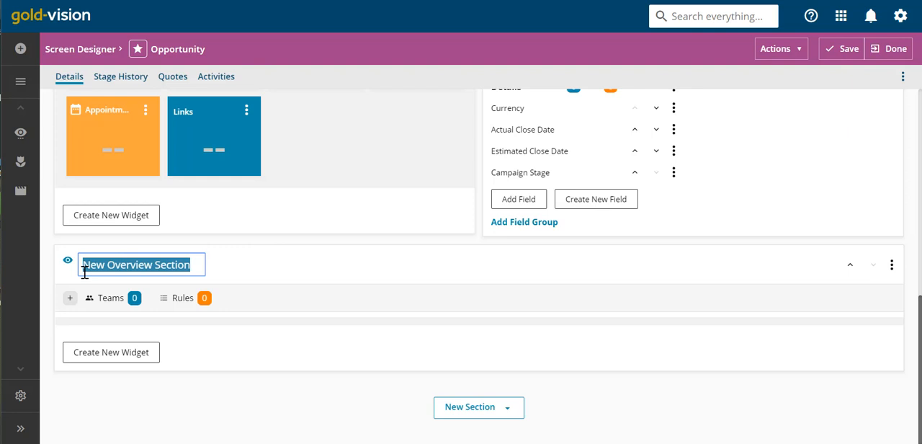
text(Quotes)
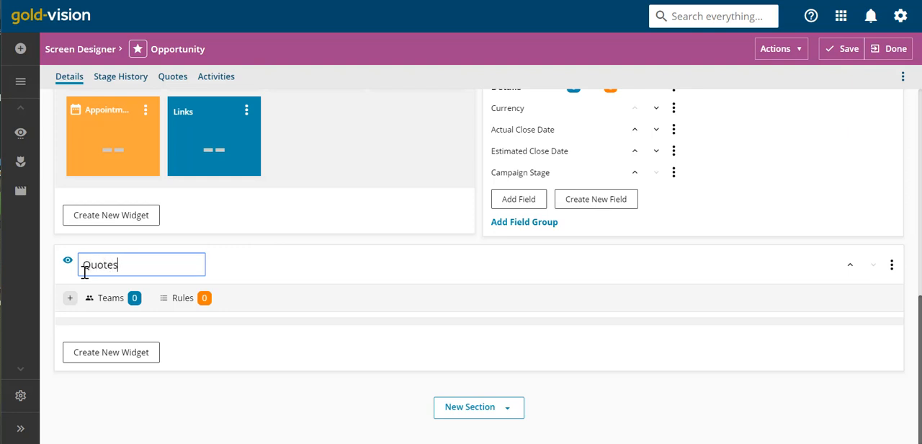
- Create a widget in the Quotes section as a column chart using Quotes as its data source
click(100, 359)
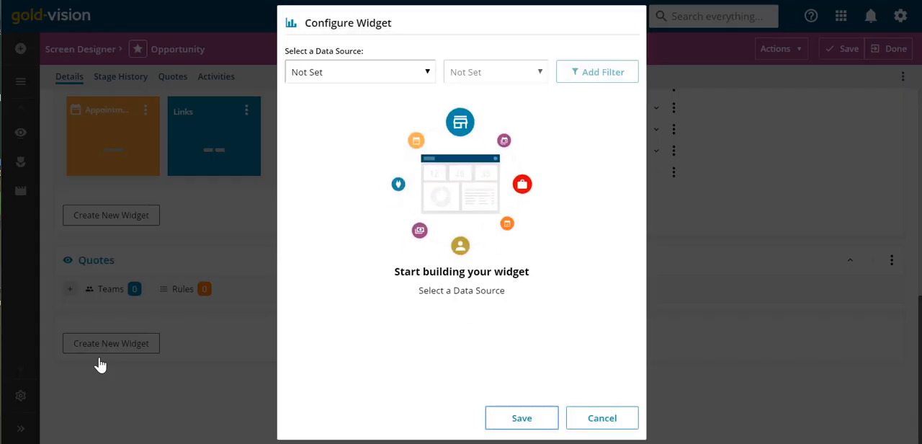
click(415, 76)
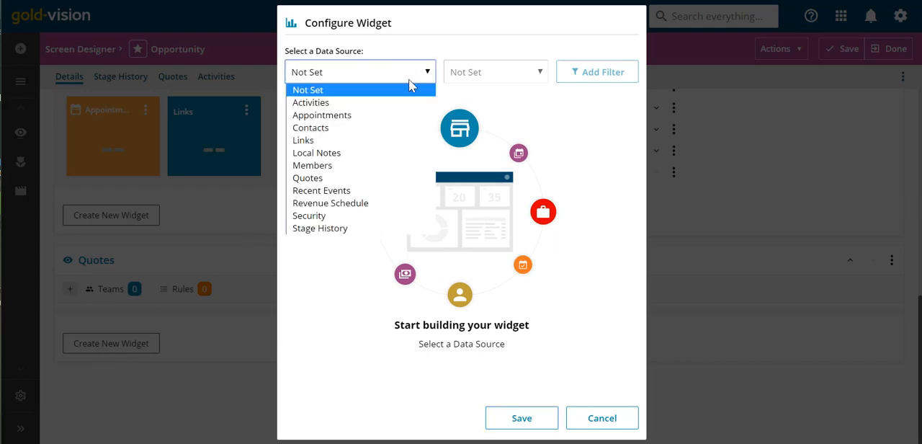
click(388, 180)
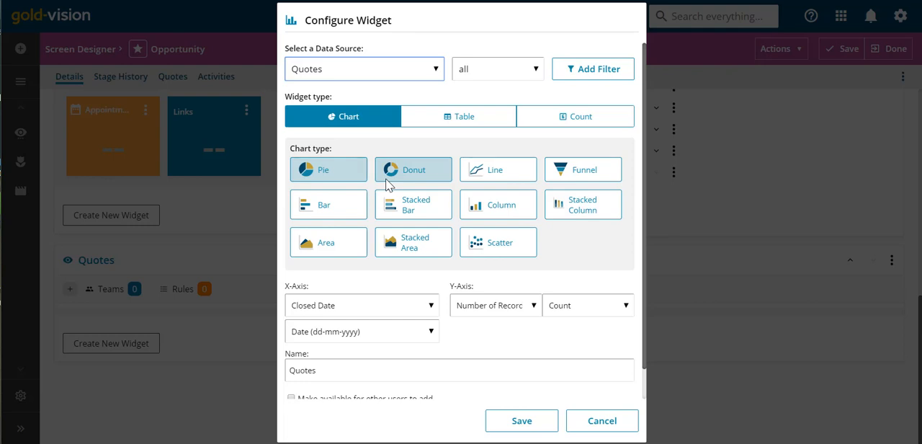
click(516, 212)
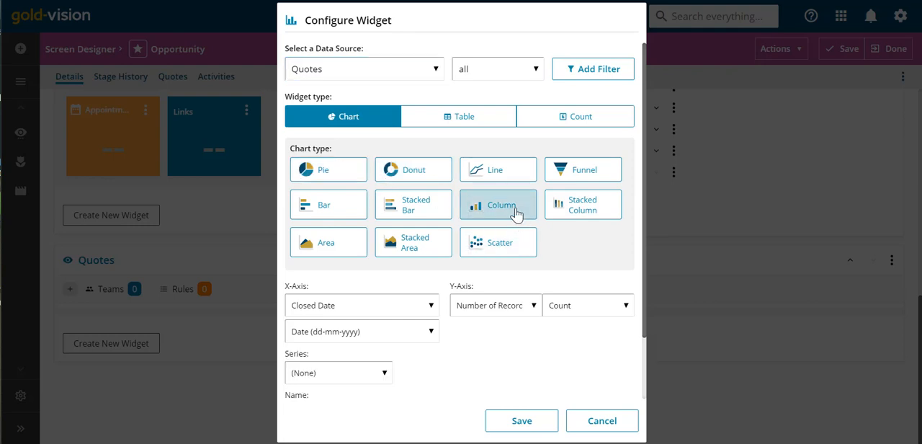
- Plot Type on the X-axis and the sum of Value on the Y-axis, set the series to Created By, and save the widget
click(428, 305)
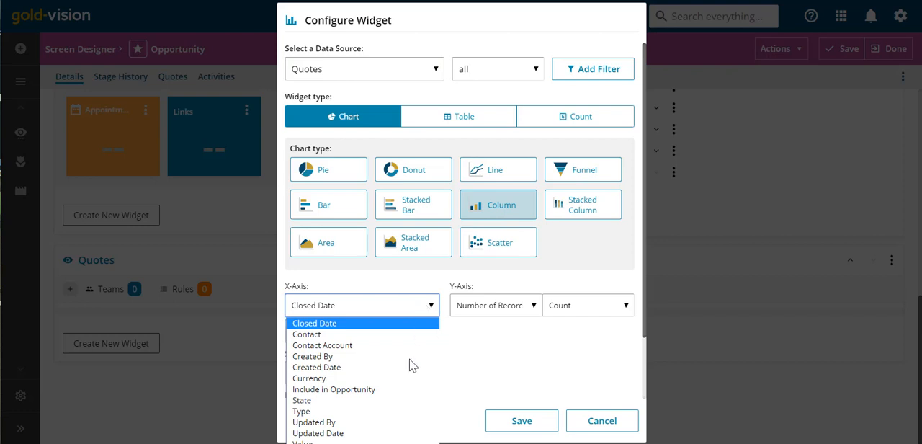
click(394, 411)
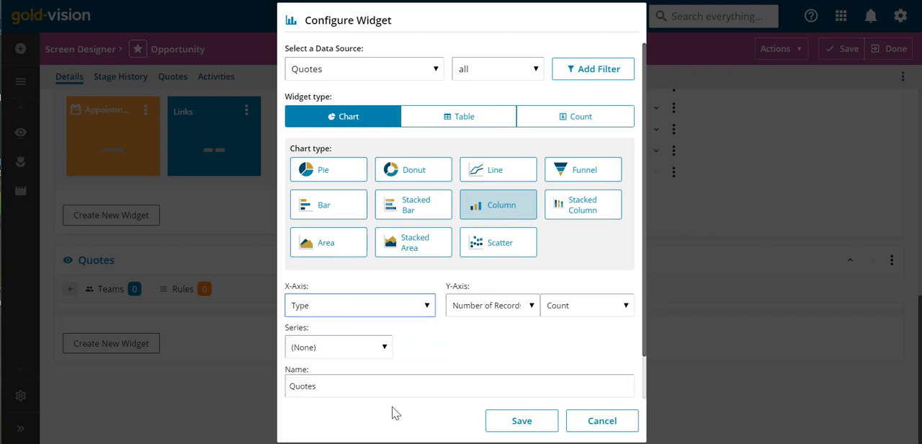
click(537, 306)
click(476, 335)
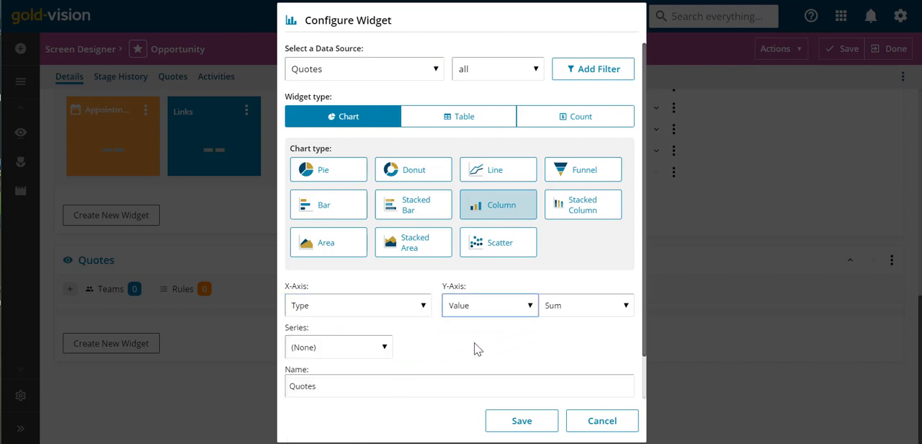
click(383, 356)
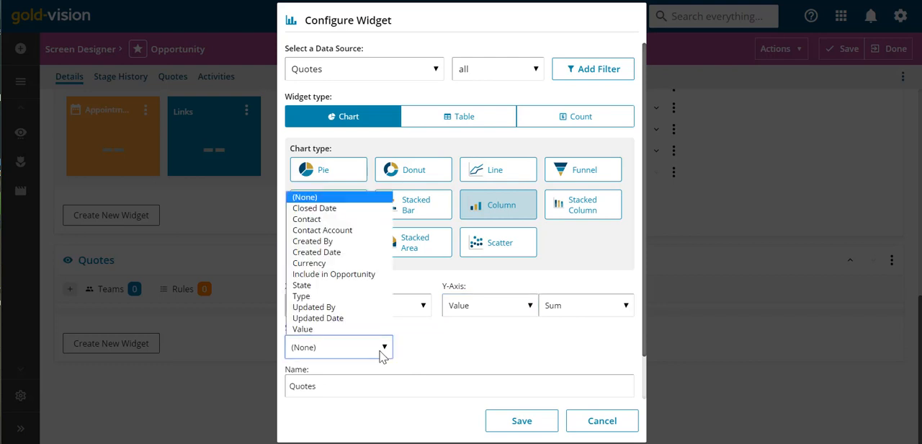
click(335, 242)
click(523, 424)
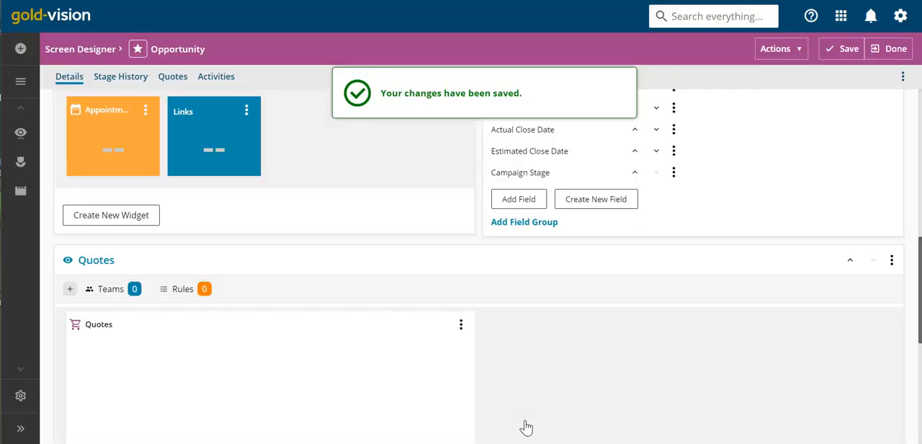
- Save the Opportunity screen design and reload the Consultancy opportunity record from the Recording favourites
click(837, 49)
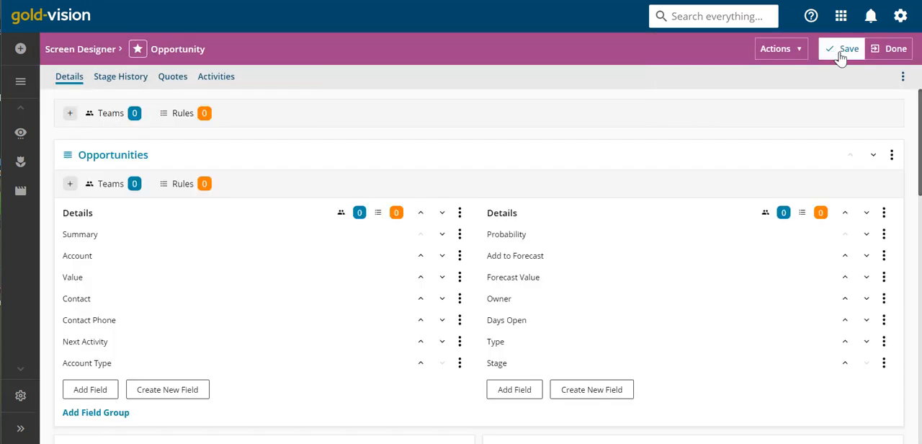
key(ctrl+Tab)
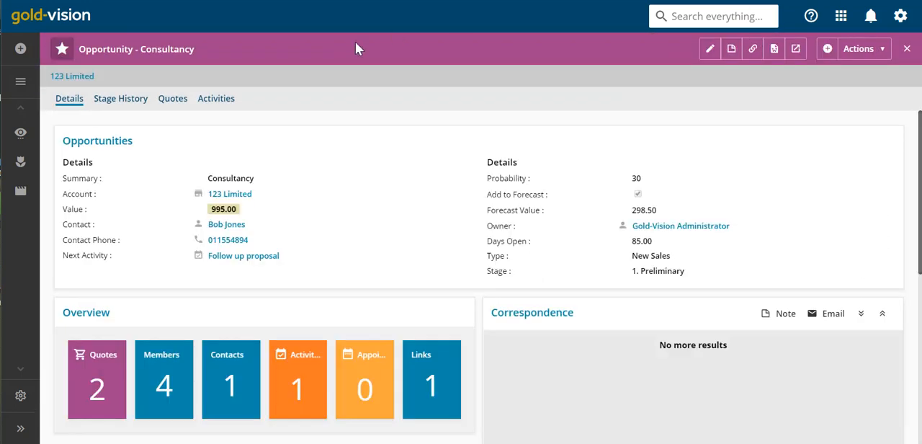
mouse_move(17, 204)
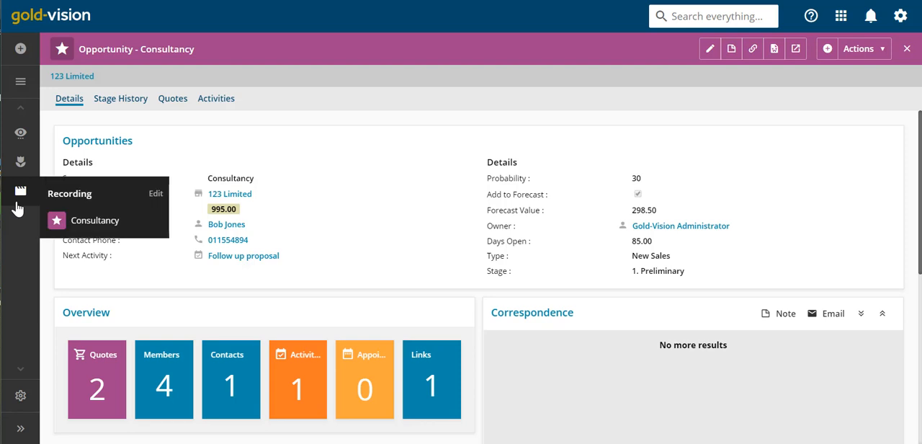
click(81, 222)
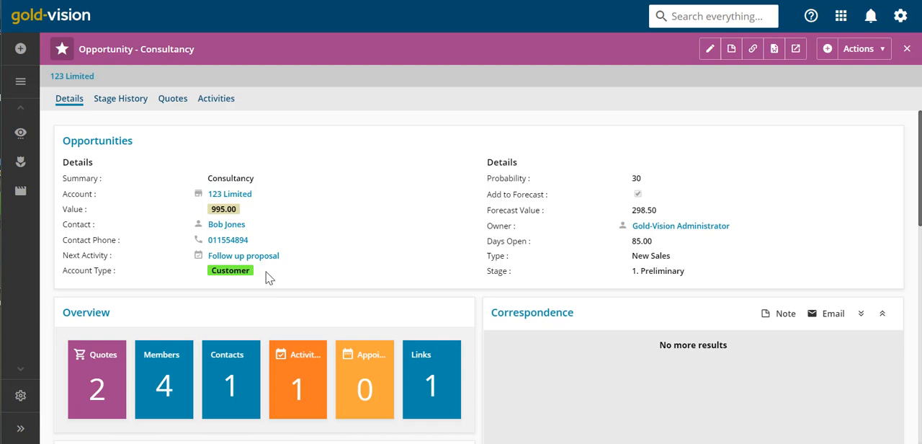
- Examine the rearranged Details page and the Quotes column chart, checking the bar values and toggling each series off and on
scroll(265, 277, down, 3)
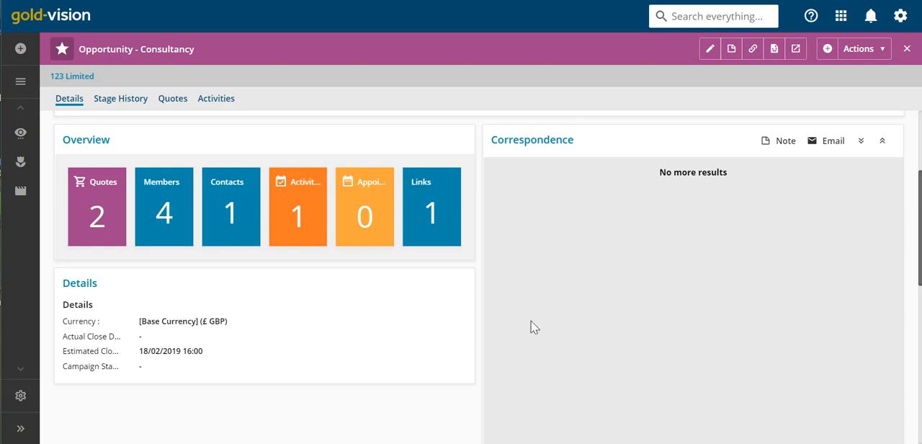
scroll(533, 318, down, 3)
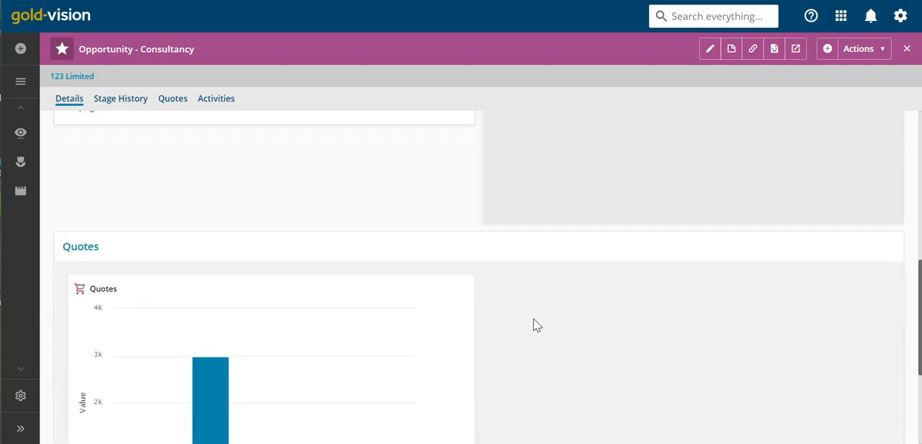
scroll(534, 320, down, 1)
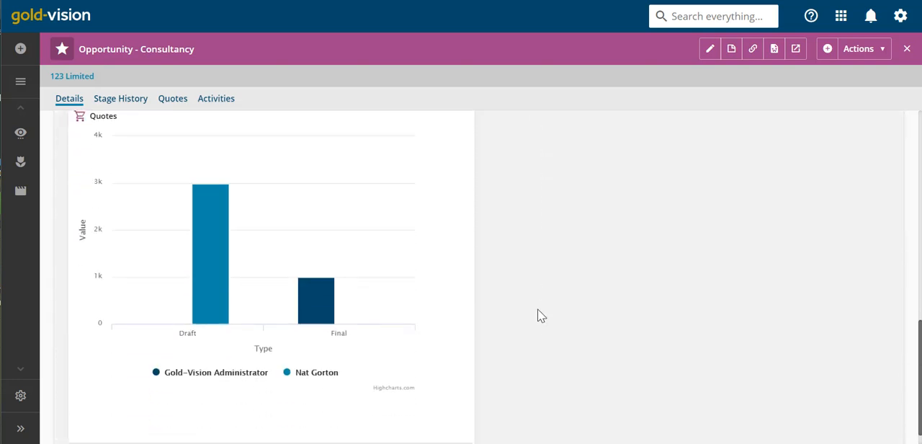
mouse_move(322, 315)
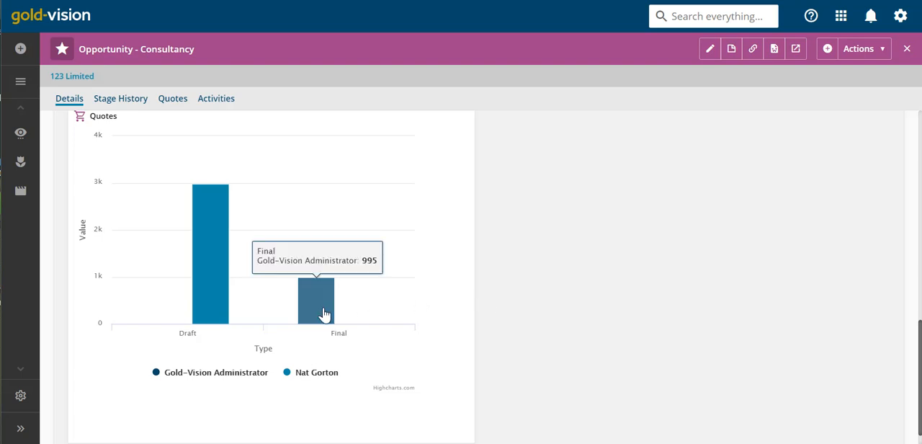
mouse_move(218, 304)
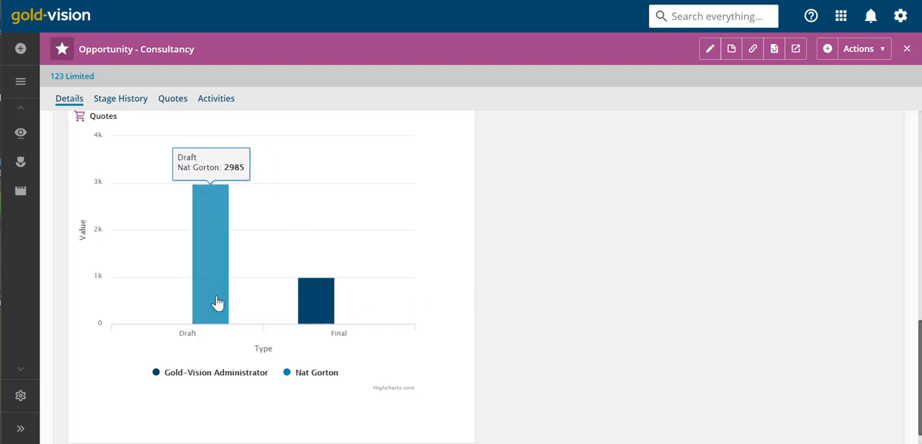
click(317, 373)
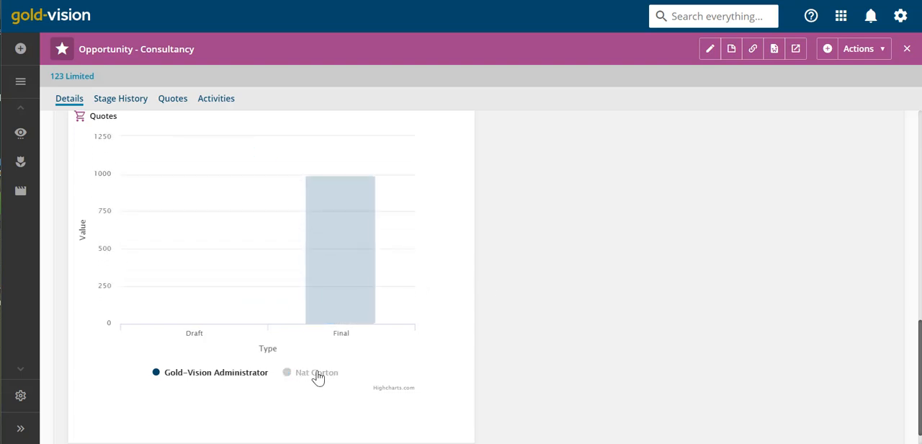
click(318, 374)
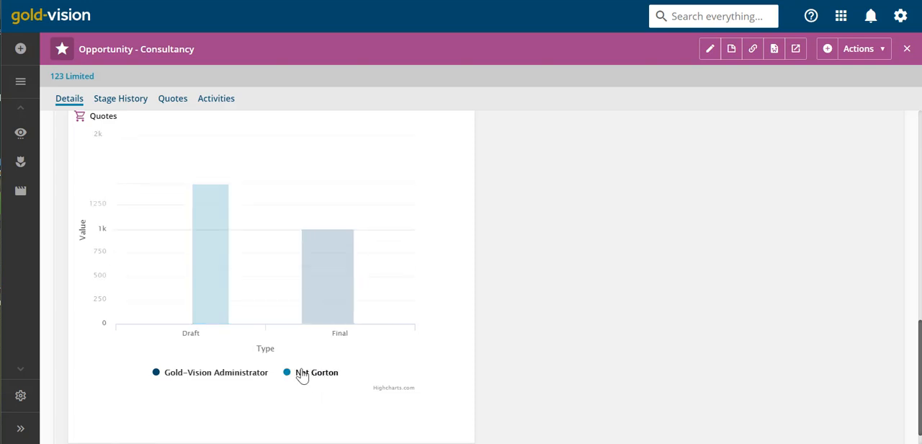
click(236, 380)
click(235, 380)
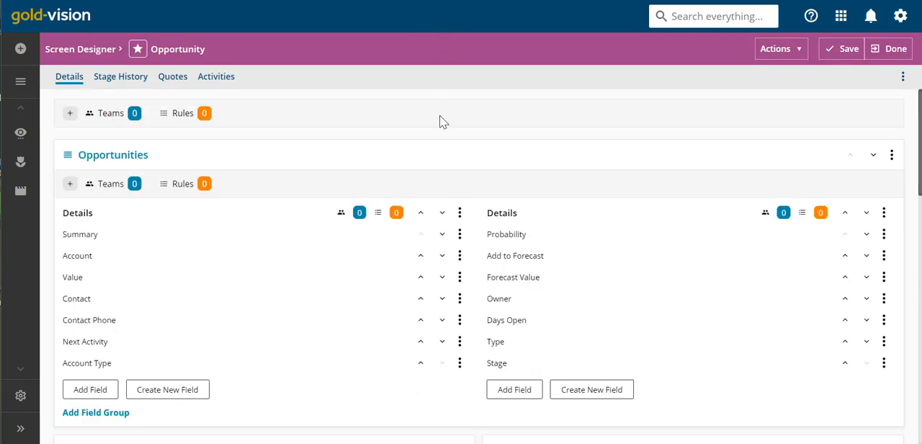
- Set the width of the Quotes overview section on the Details page to 50%
scroll(442, 121, down, 9)
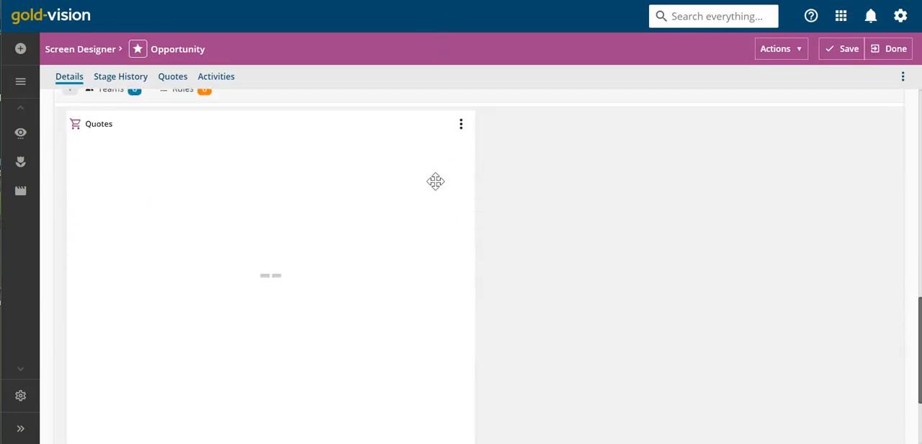
scroll(435, 181, down, 3)
scroll(436, 183, up, 4)
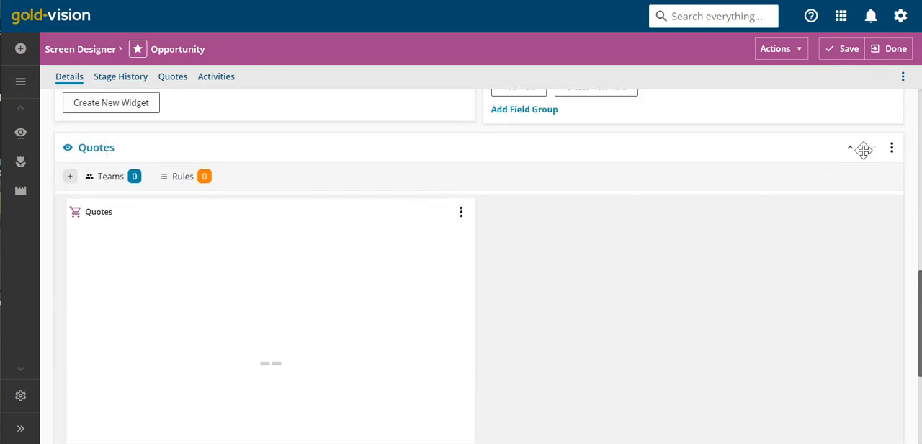
click(892, 150)
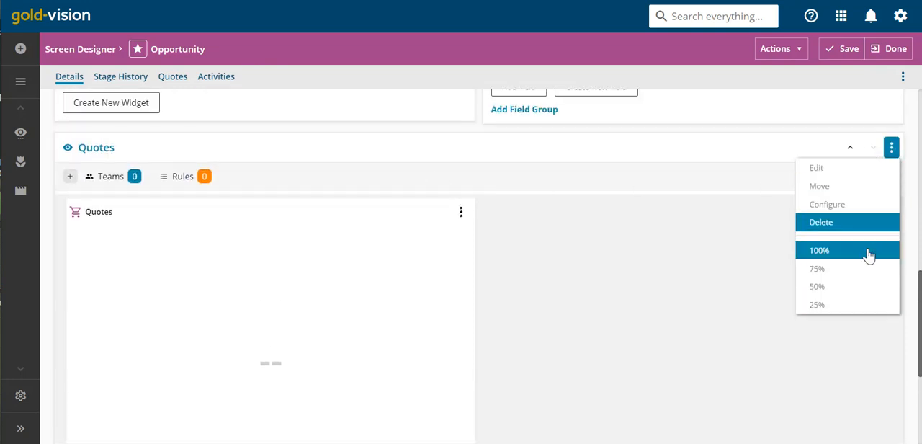
click(861, 295)
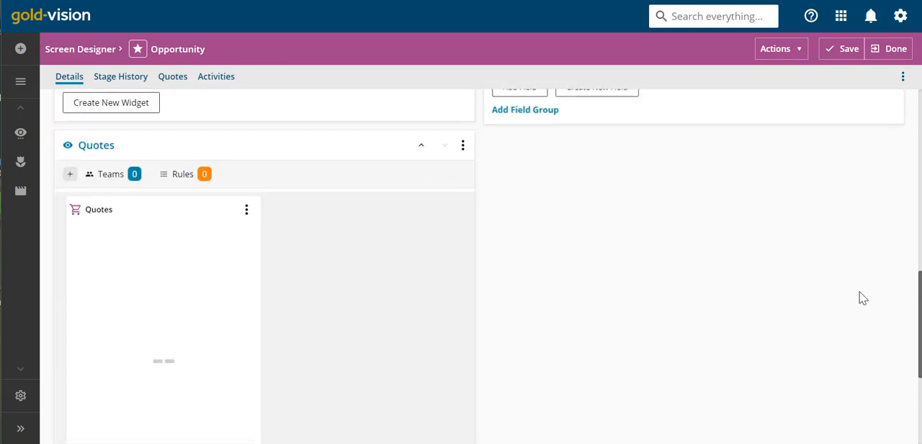
- Configure the Quotes chart widget to use 100% width within its section and save the widget
click(246, 210)
click(238, 231)
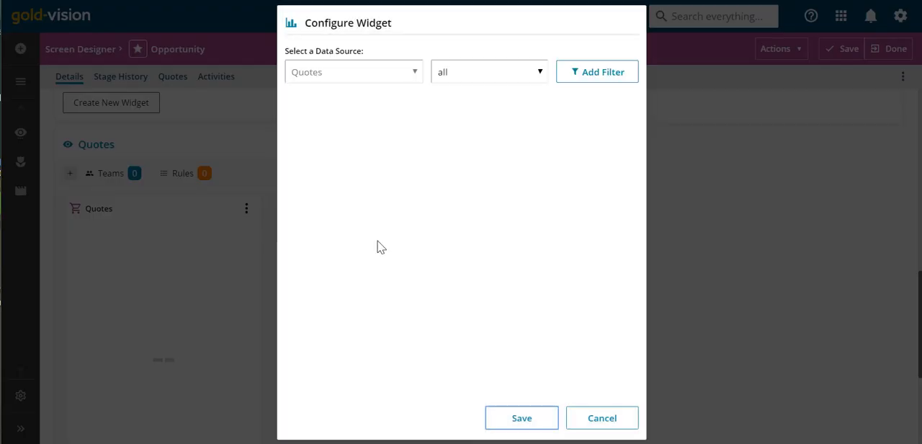
scroll(480, 322, down, 1)
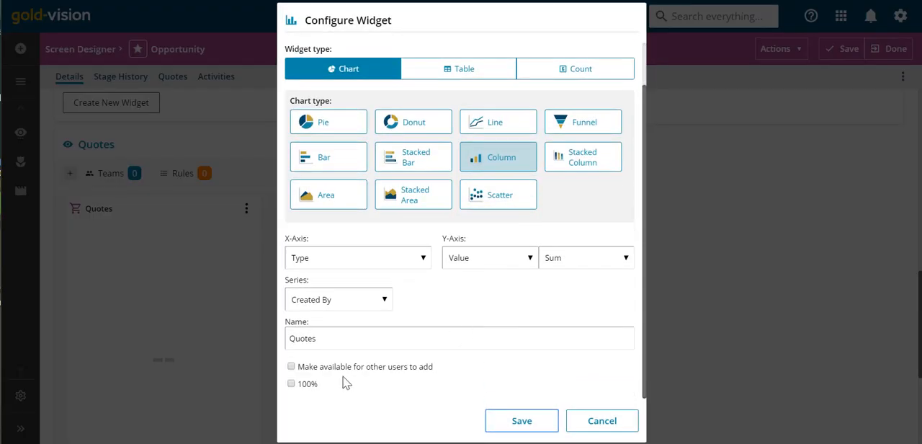
click(291, 386)
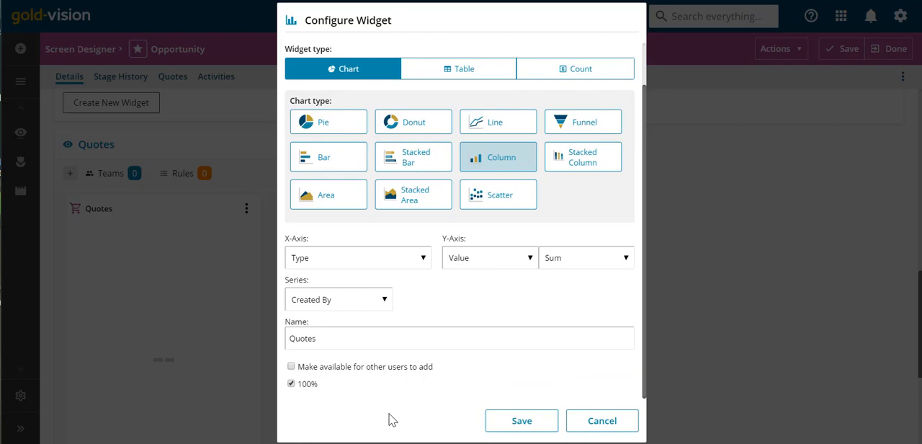
click(509, 428)
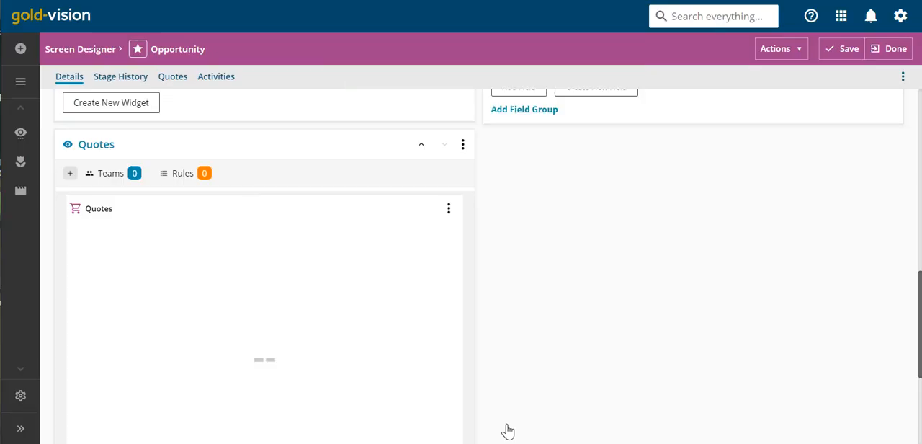
- Add a gallery section to the Details page and title it Gallery Section
scroll(506, 414, down, 3)
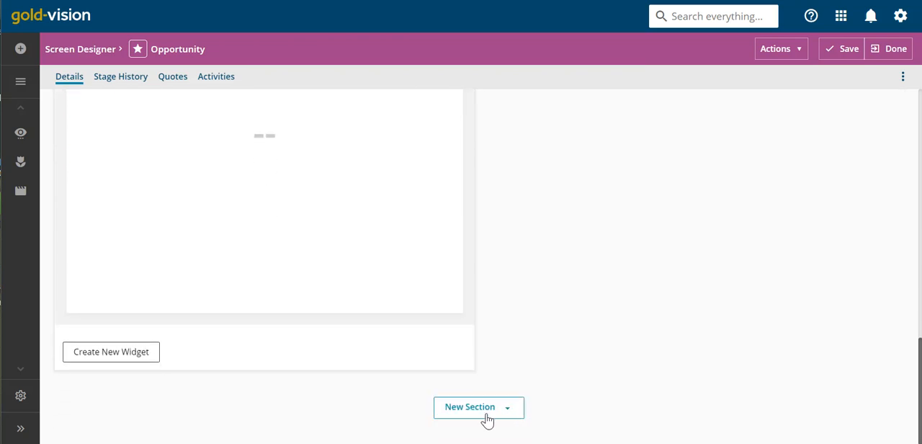
click(487, 414)
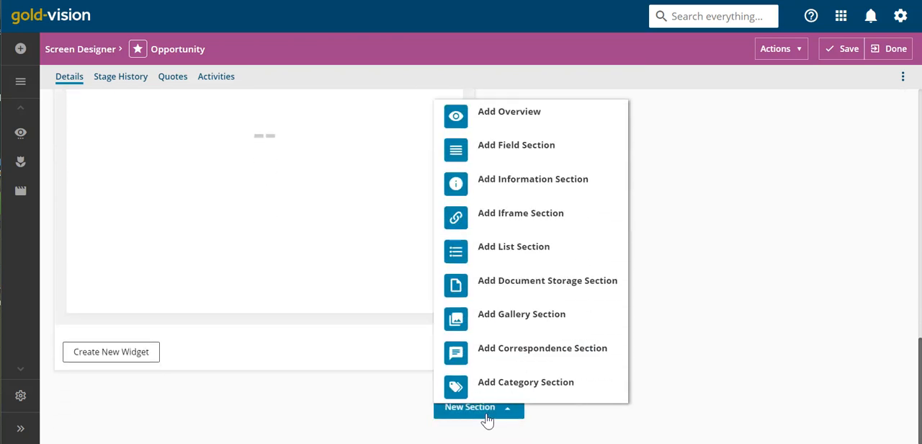
click(500, 328)
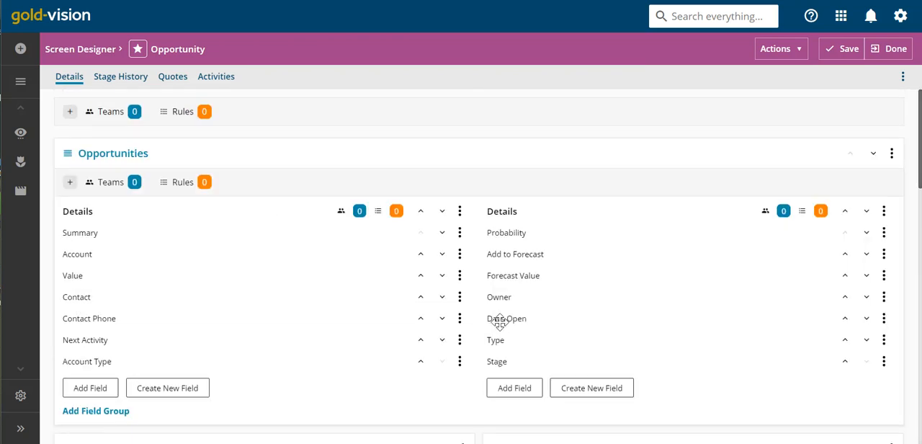
scroll(502, 328, down, 8)
scroll(505, 327, down, 4)
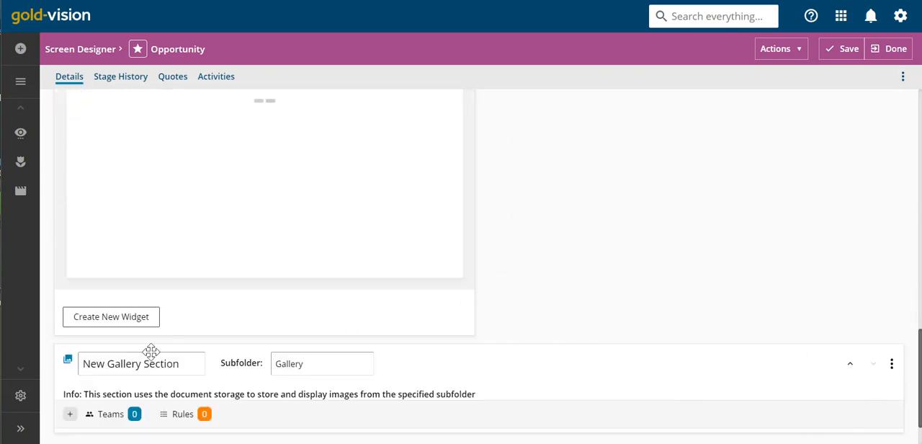
drag(107, 360, 84, 369)
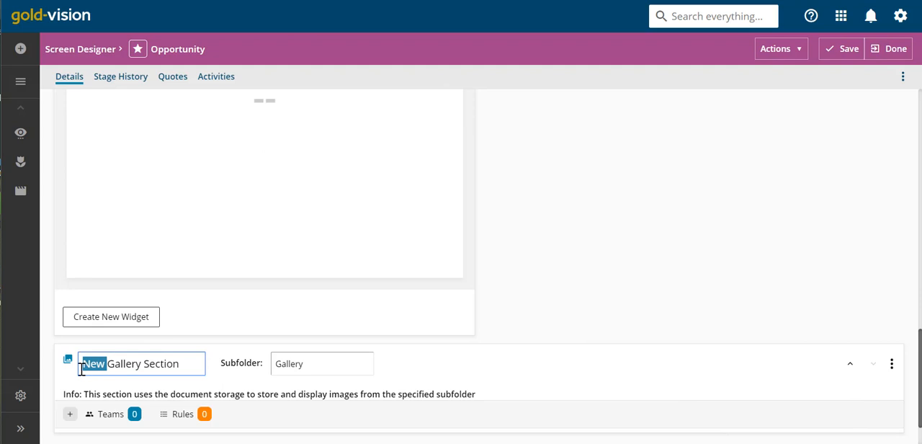
key(BackSpace)
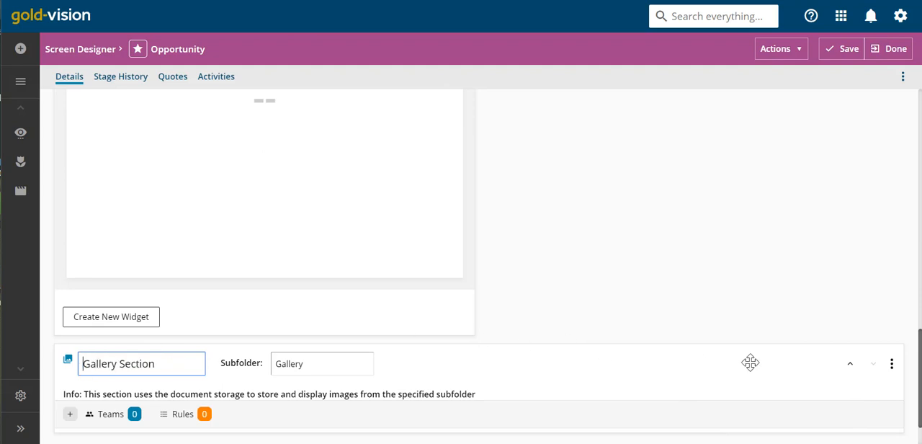
- Set the Gallery Section's width to 50% so it sits beside the Quotes section
click(891, 367)
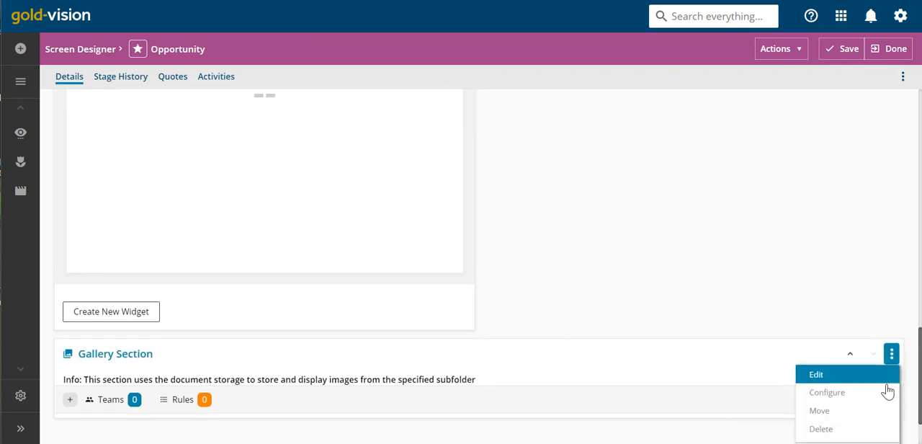
scroll(887, 390, down, 1)
click(867, 417)
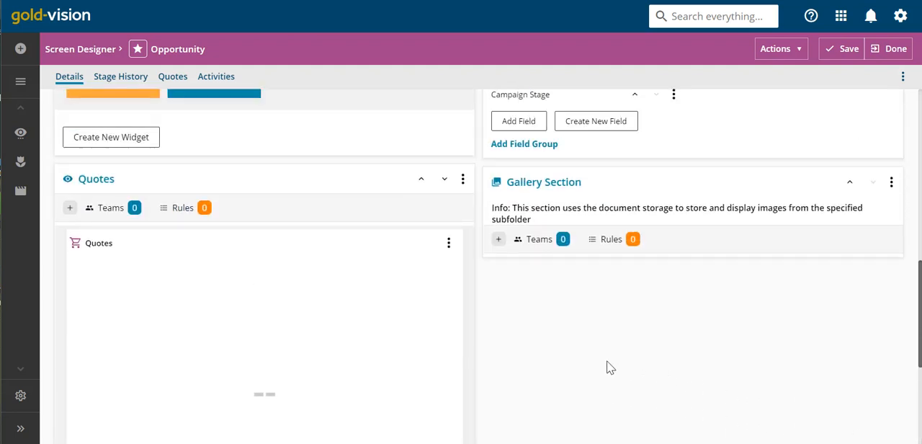
- Set the field group inside the lower Details section, containing Currency and the close dates, to 100% width
scroll(607, 362, up, 3)
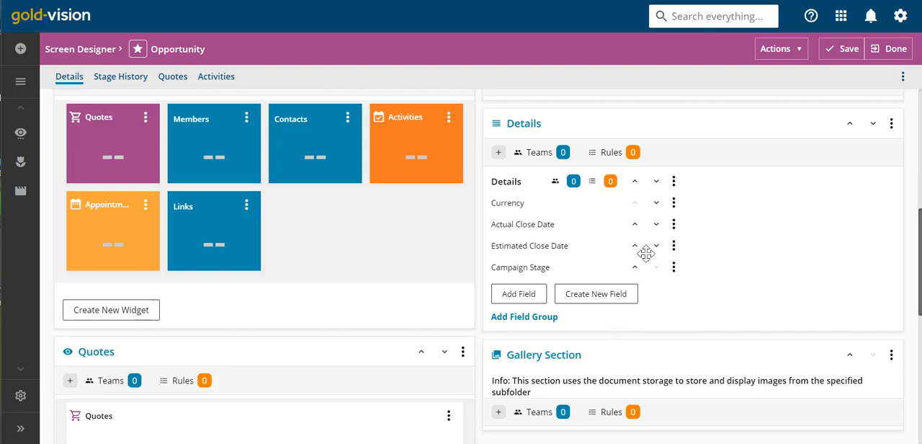
click(674, 181)
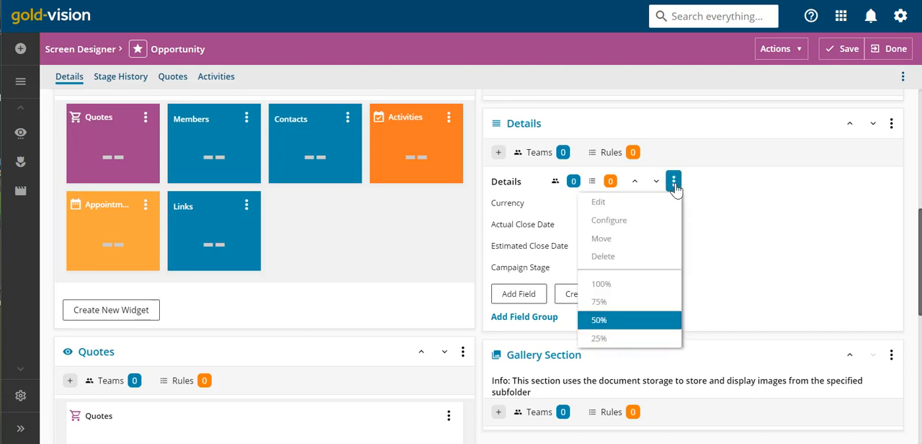
click(654, 285)
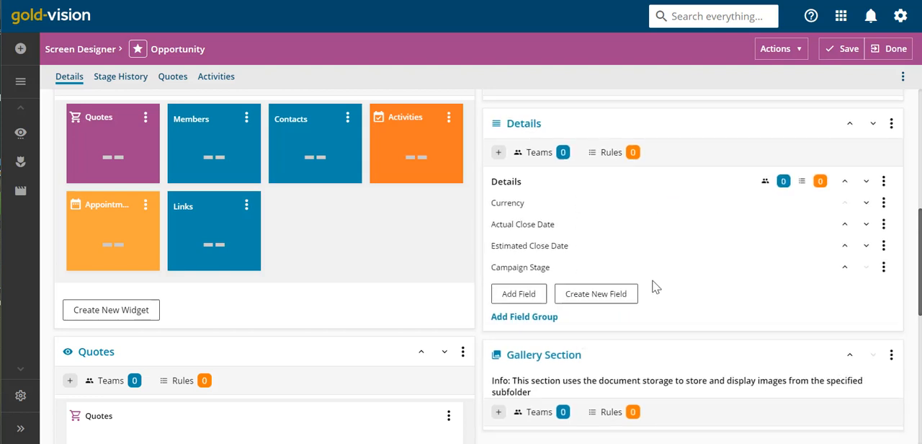
- Configure the lower Details section with rules to show it when Stage is 2. Qualified or 3. Proposed
click(891, 124)
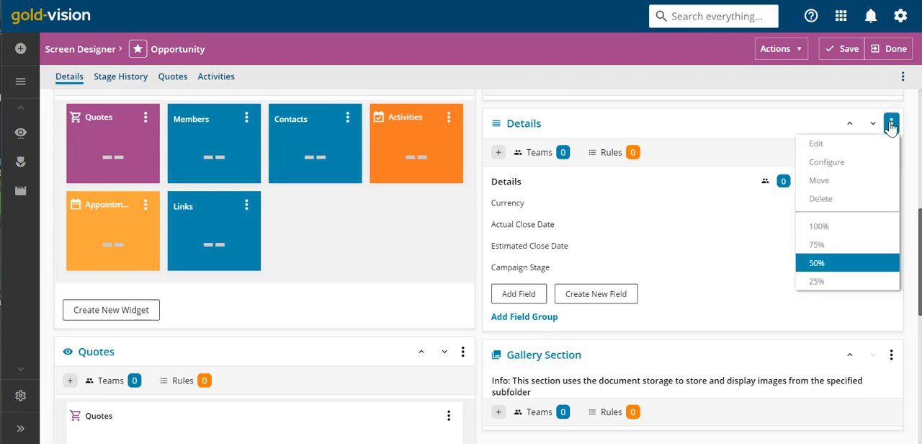
click(879, 165)
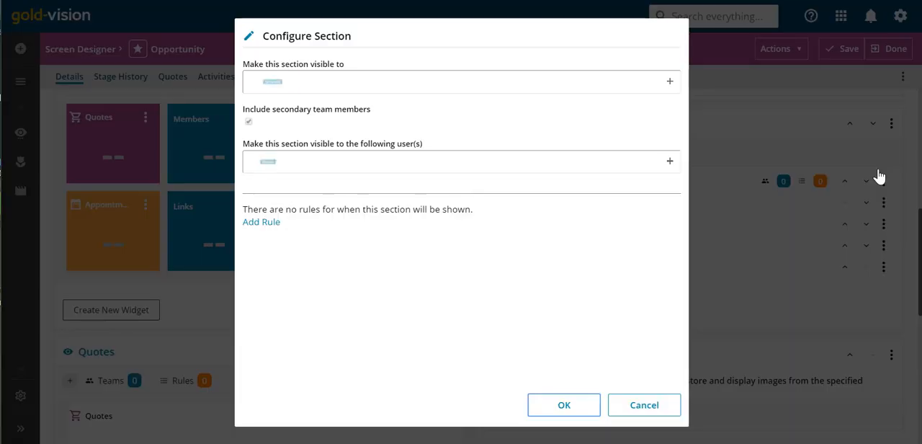
click(254, 222)
click(474, 235)
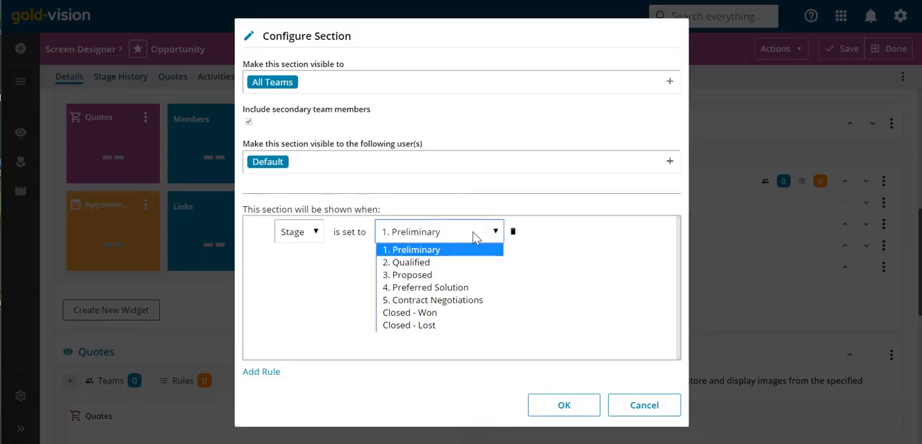
click(465, 265)
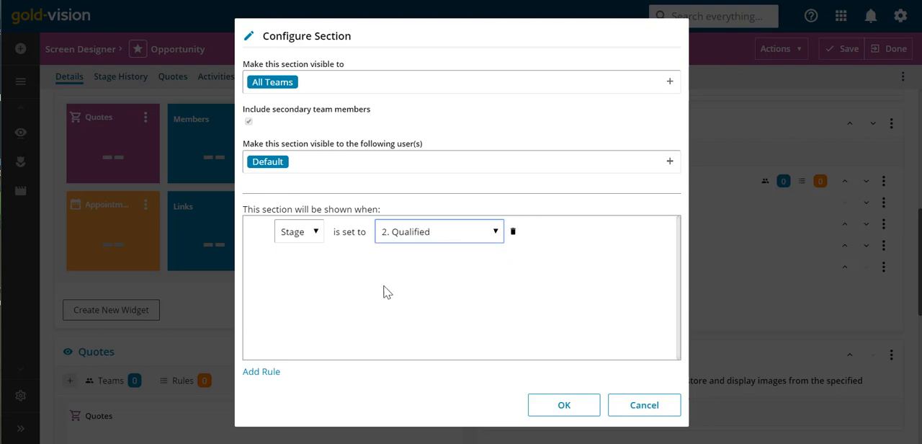
click(270, 373)
click(416, 263)
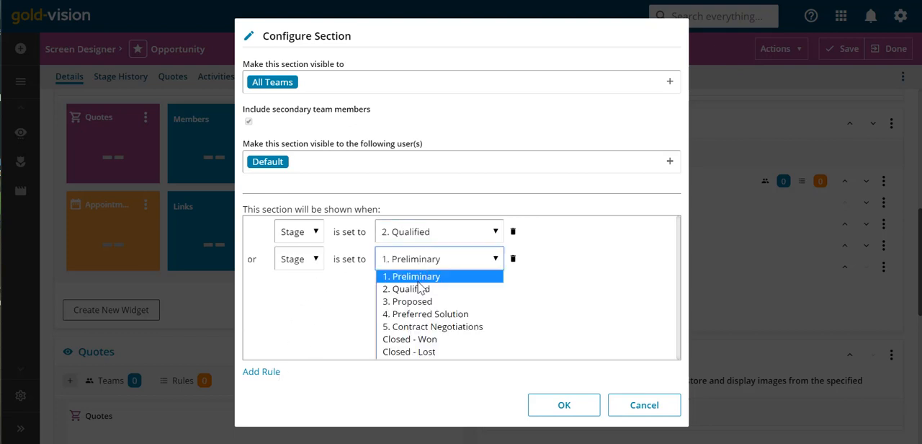
click(412, 304)
- Add two more visibility rules for the section, with Stage set to 4. Preferred Solution and 5. Contract Negotiations
click(262, 372)
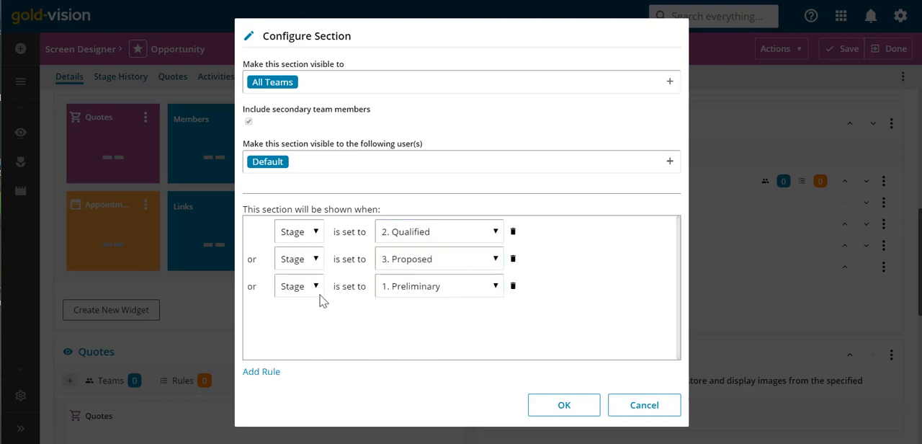
click(415, 288)
click(411, 341)
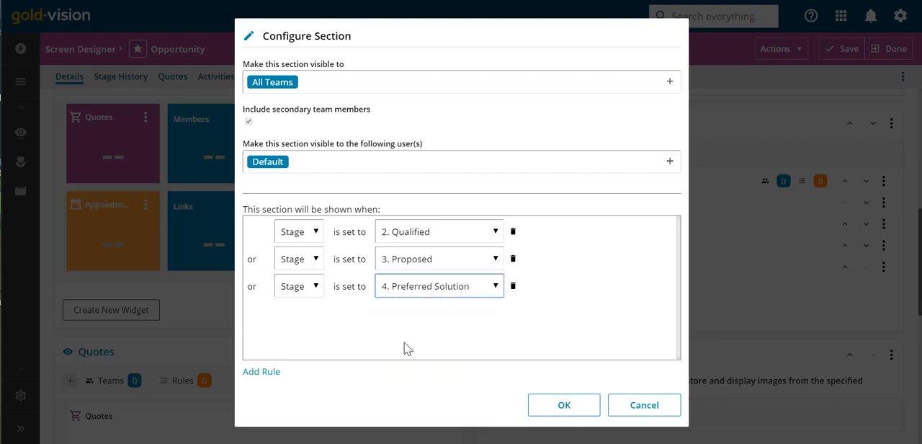
click(261, 371)
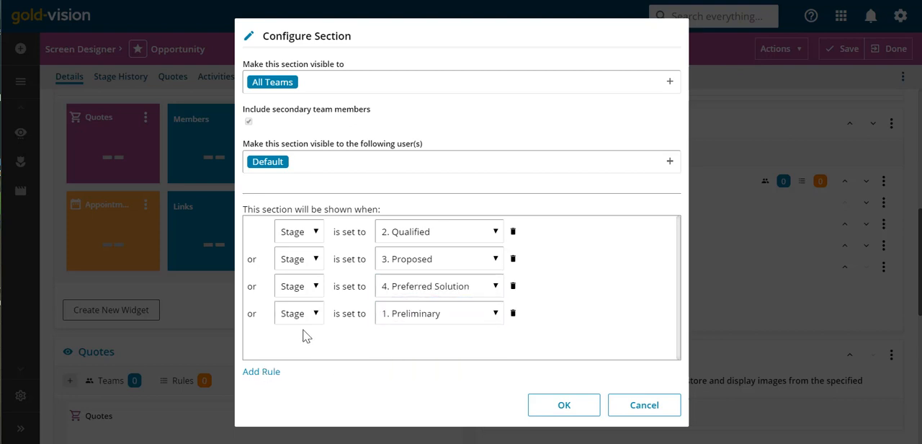
click(429, 319)
click(431, 380)
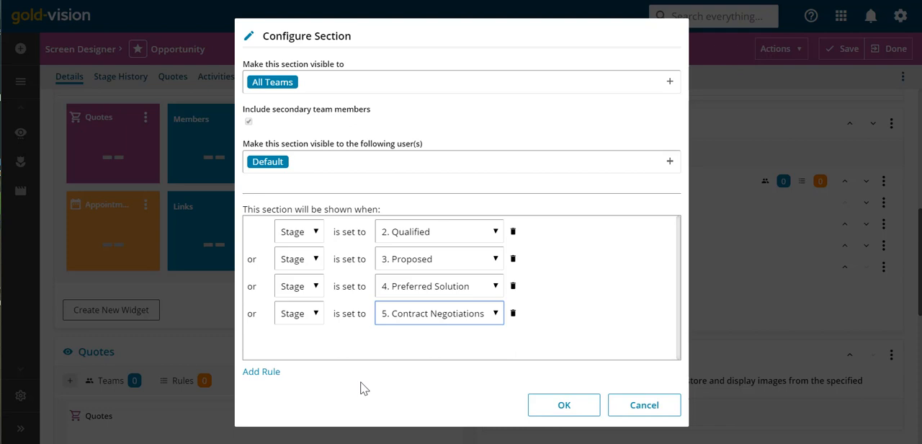
- Add a final visibility rule with Stage set to Closed - Won and apply the section configuration
click(260, 371)
click(434, 346)
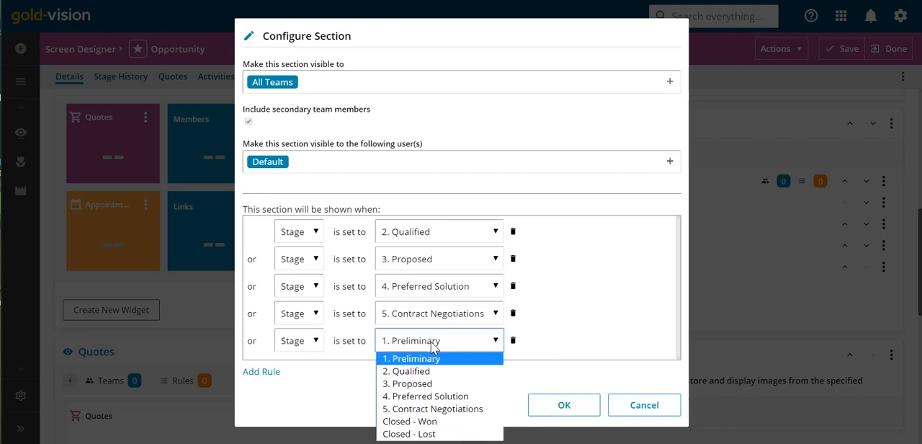
click(421, 422)
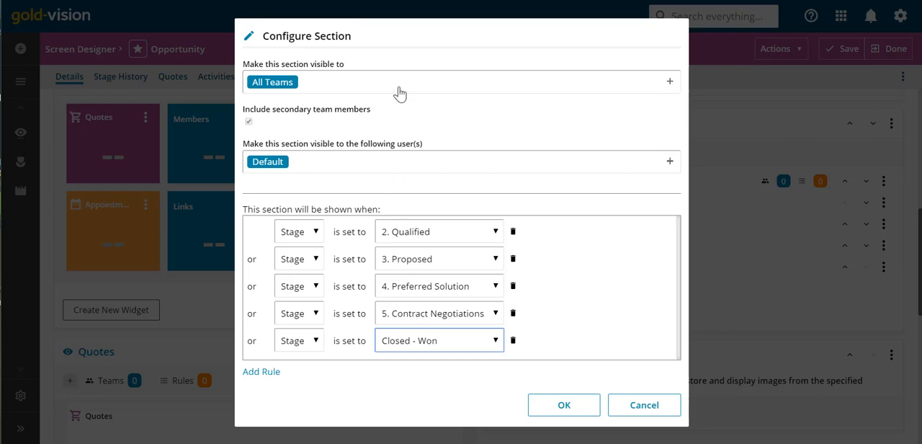
click(557, 405)
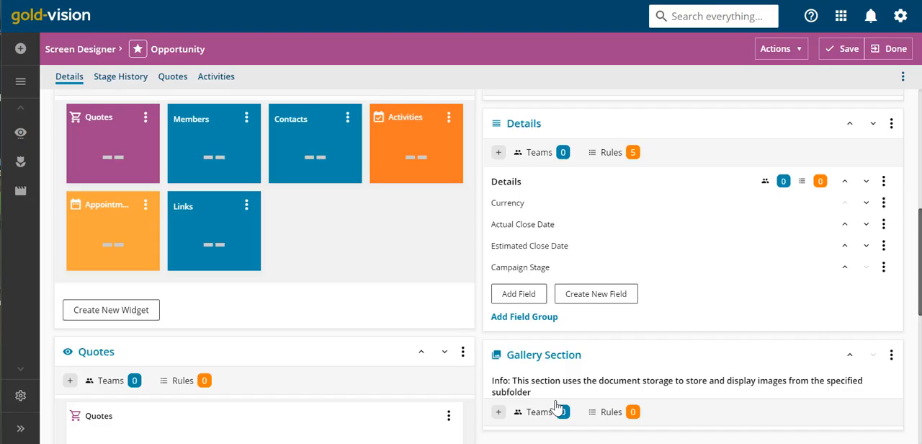
- Save the updated Opportunity screen design and reopen the Consultancy record from the Recording favourites
click(846, 48)
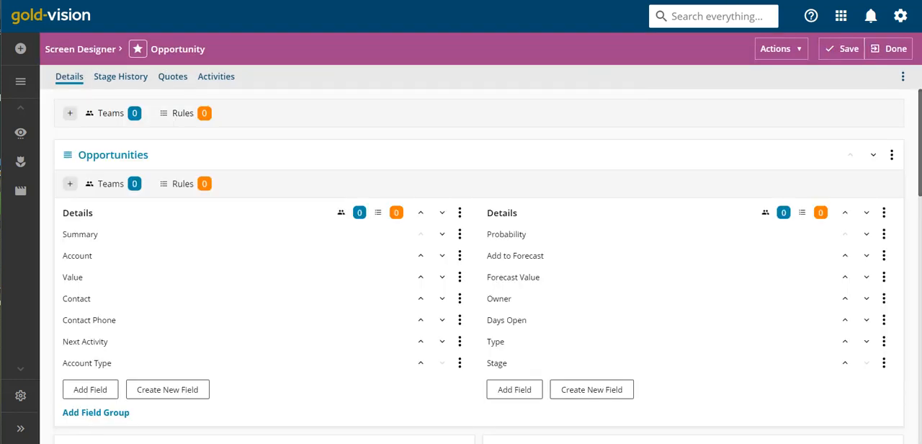
key(ctrl+Tab)
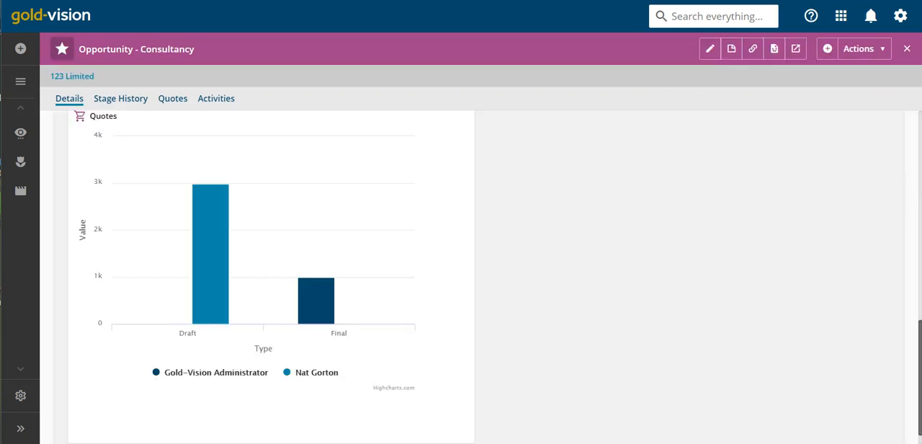
mouse_move(26, 191)
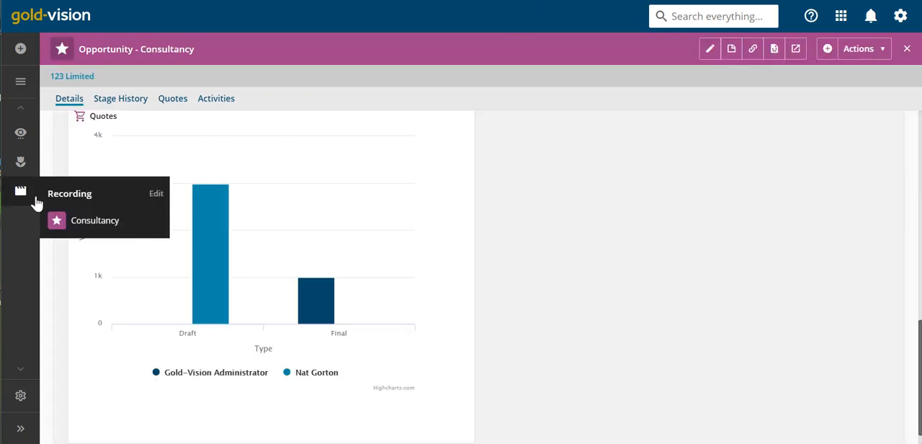
click(87, 221)
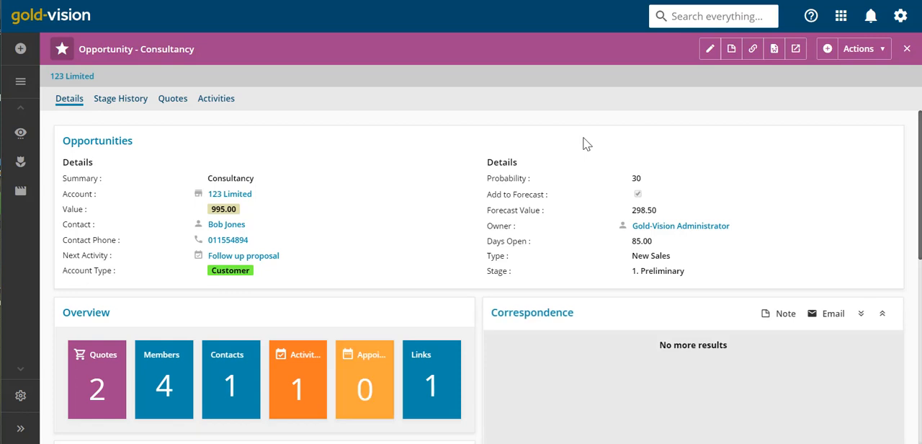
- Review the Consultancy opportunity's sections, set its Stage to 2. Qualified in edit mode and check the sections again
scroll(585, 144, down, 3)
scroll(584, 144, down, 4)
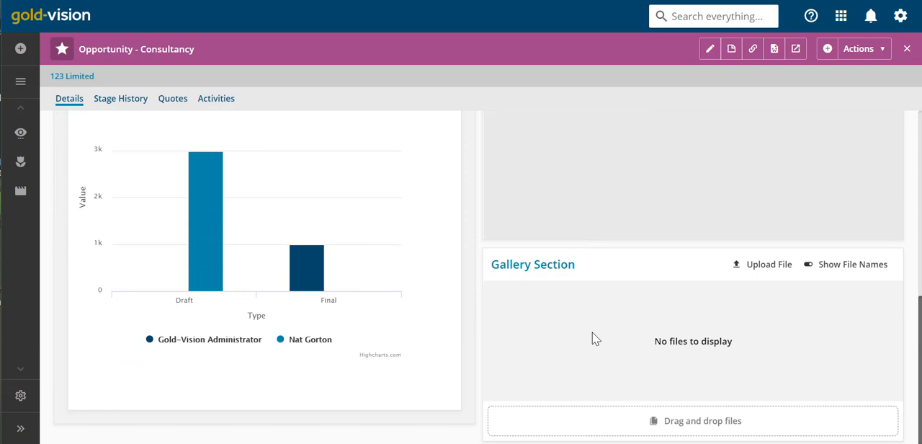
scroll(595, 338, up, 6)
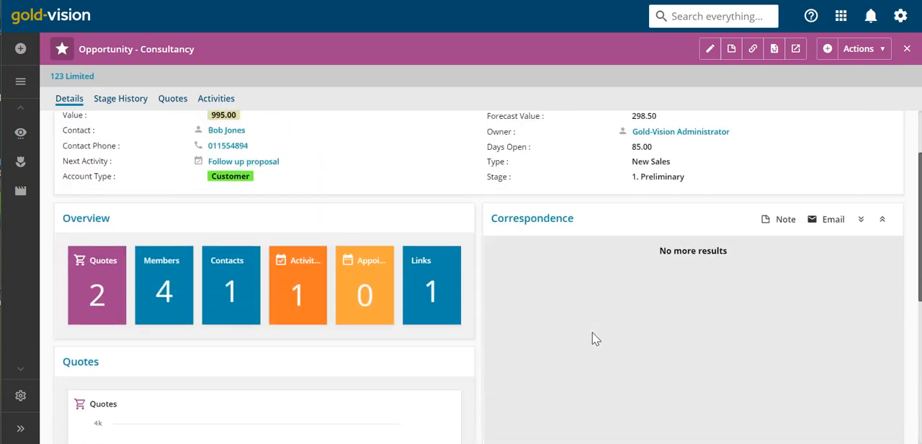
scroll(595, 338, up, 1)
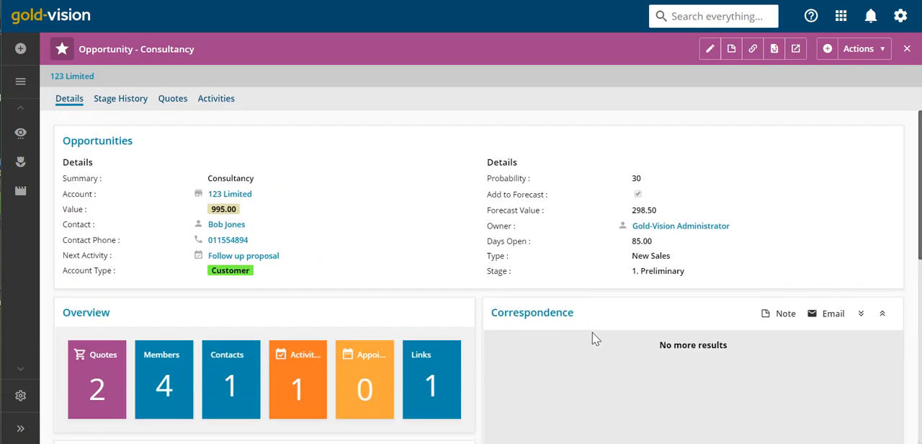
click(708, 49)
click(685, 317)
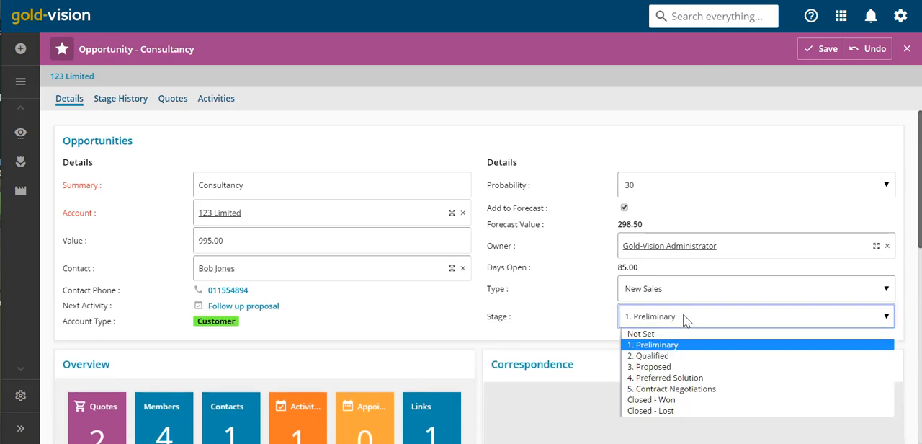
click(681, 357)
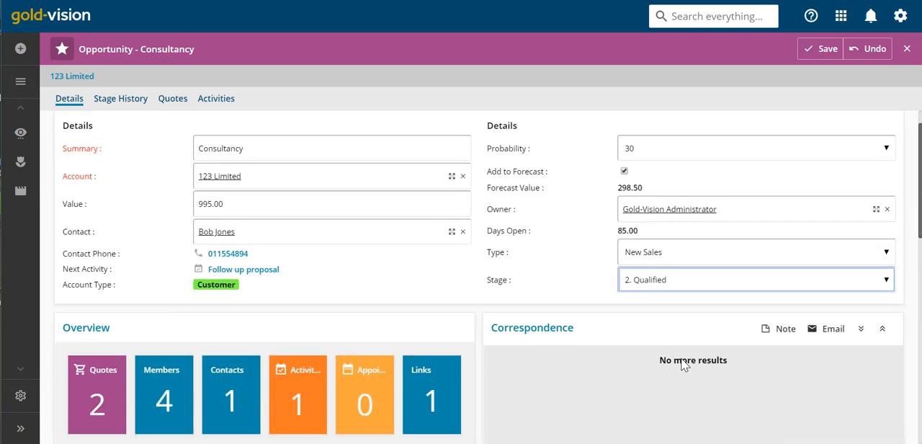
scroll(684, 365, down, 4)
scroll(684, 366, down, 1)
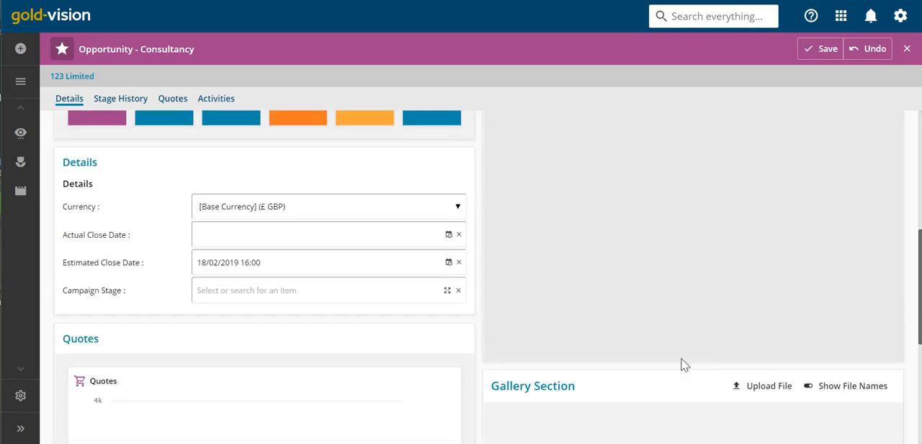
scroll(685, 365, up, 6)
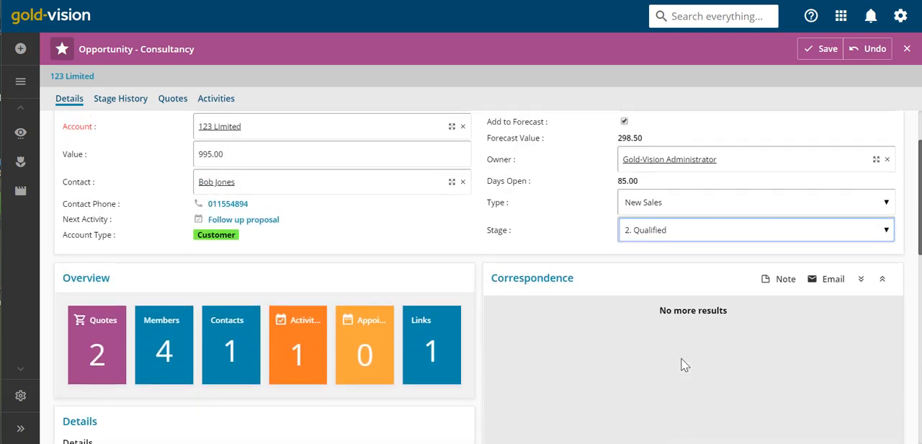
- Return the opportunity's Stage to 1. Preliminary, check the sections below and save the record
click(669, 240)
click(666, 258)
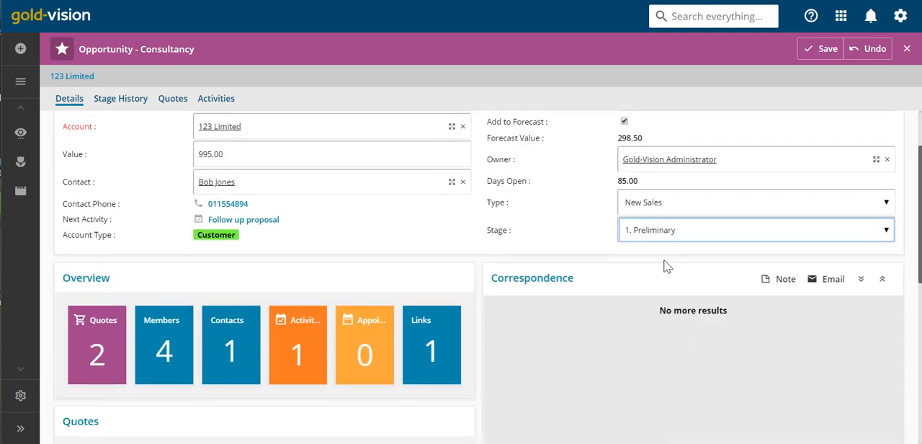
scroll(667, 267, down, 2)
scroll(664, 261, down, 4)
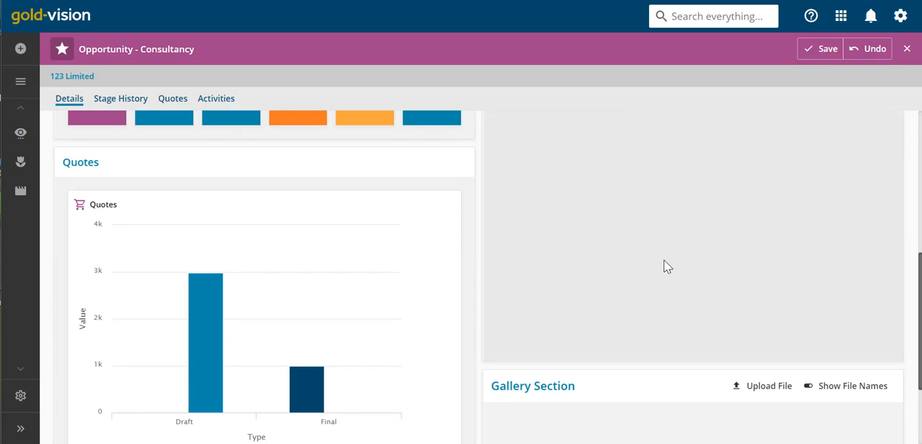
scroll(663, 267, up, 4)
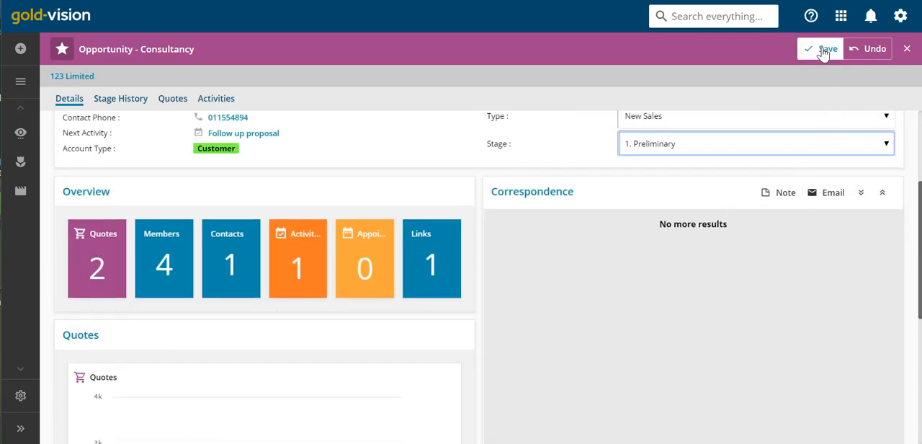
click(823, 51)
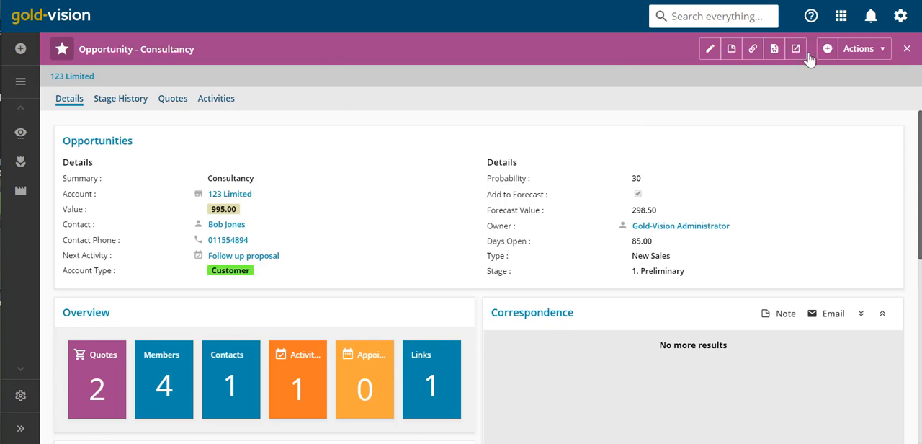
- Return to the Opportunity screen design and open the highlight rules of the Value field
mouse_move(236, 209)
click(20, 80)
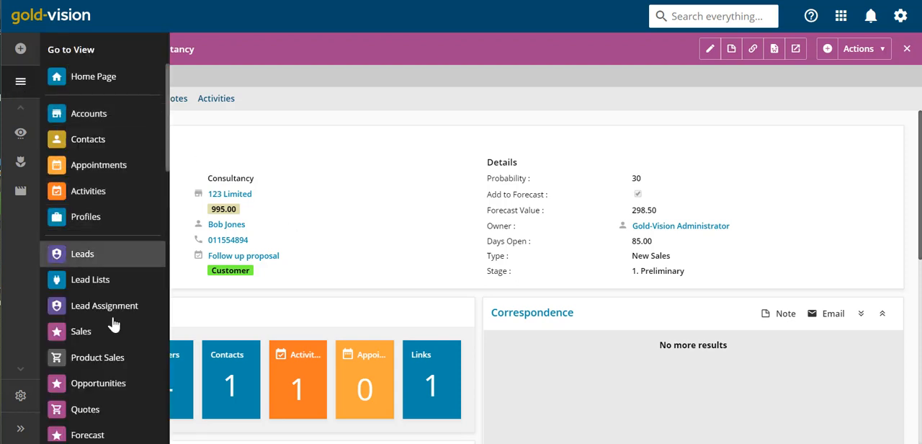
click(123, 386)
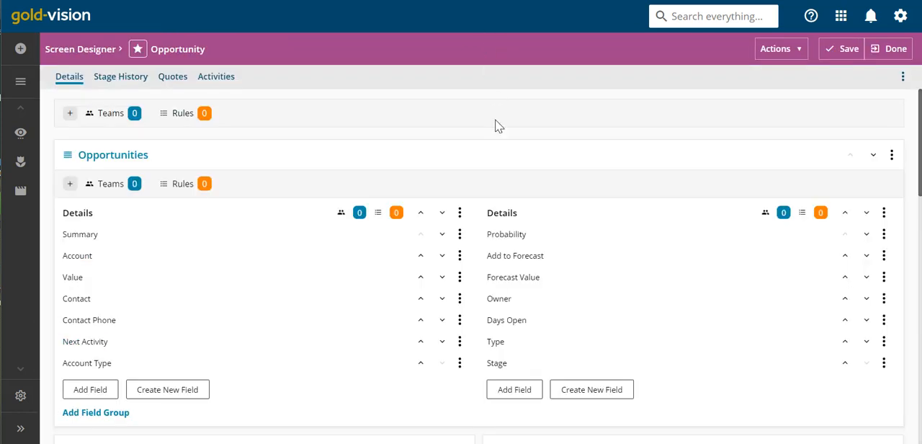
click(459, 278)
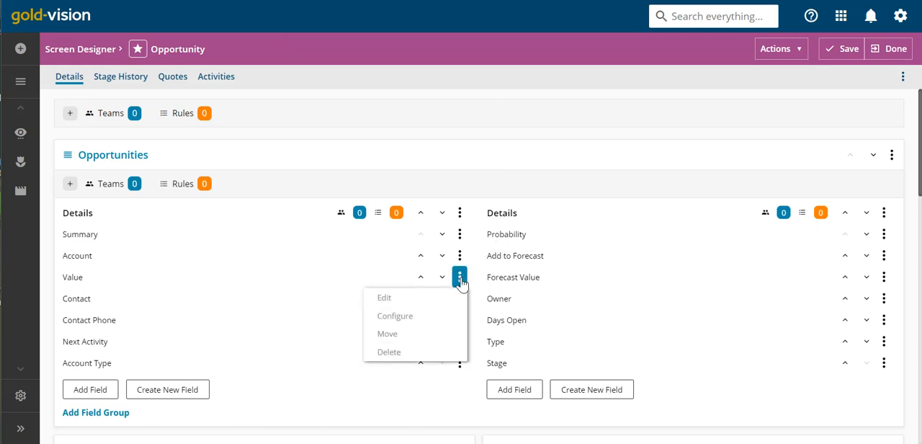
click(446, 317)
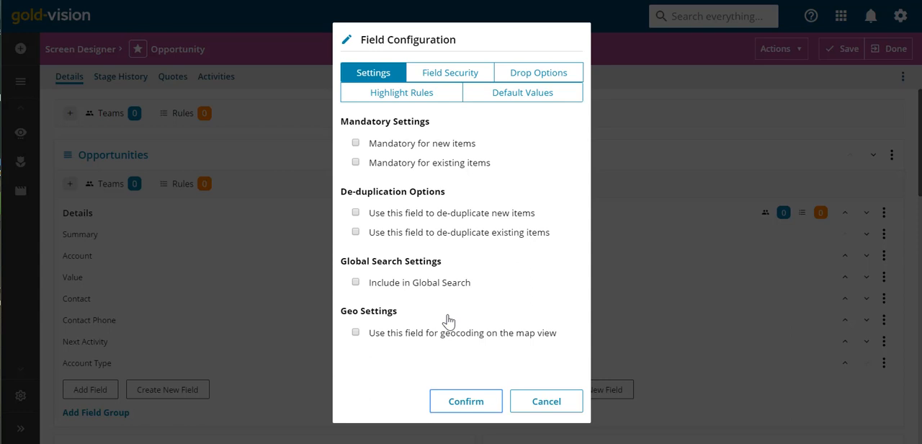
click(410, 94)
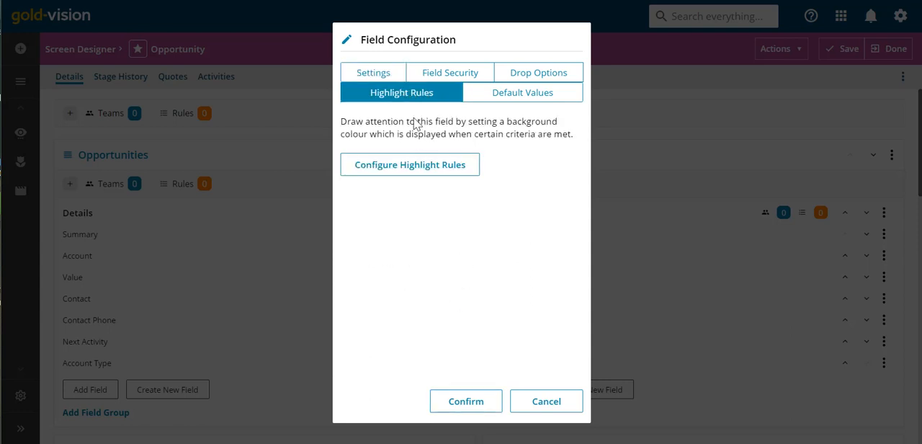
click(416, 170)
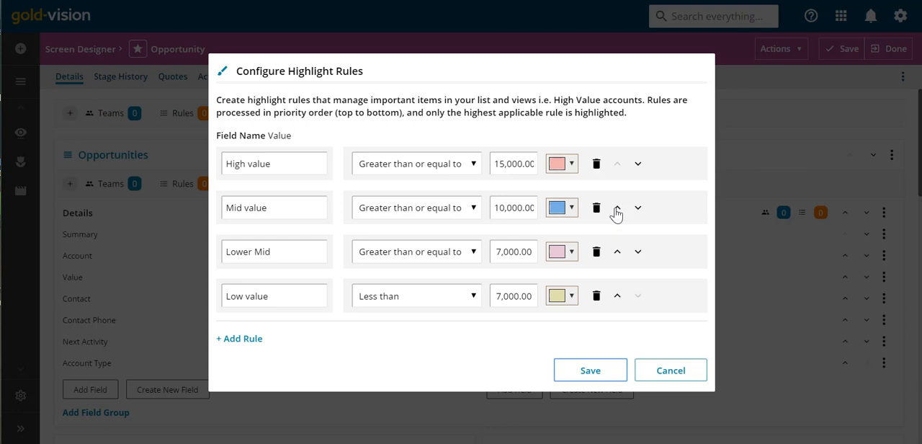
- View the colour choices for the Mid value rule and leave the Value field configuration without saving
click(572, 208)
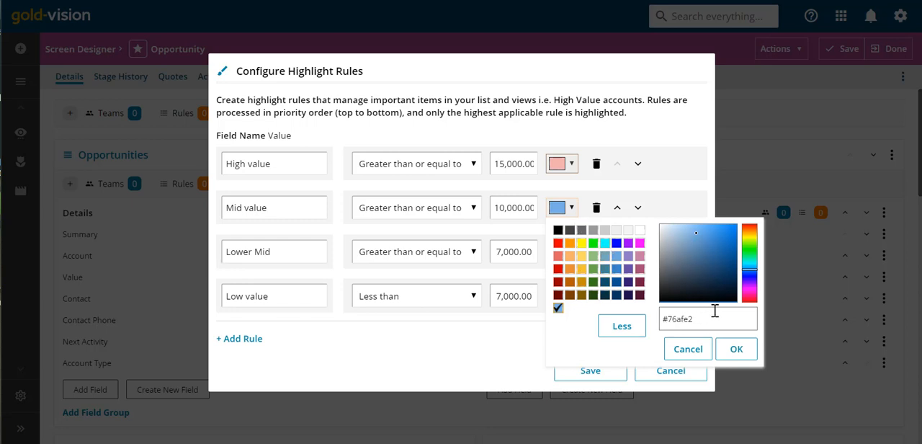
click(692, 349)
click(681, 373)
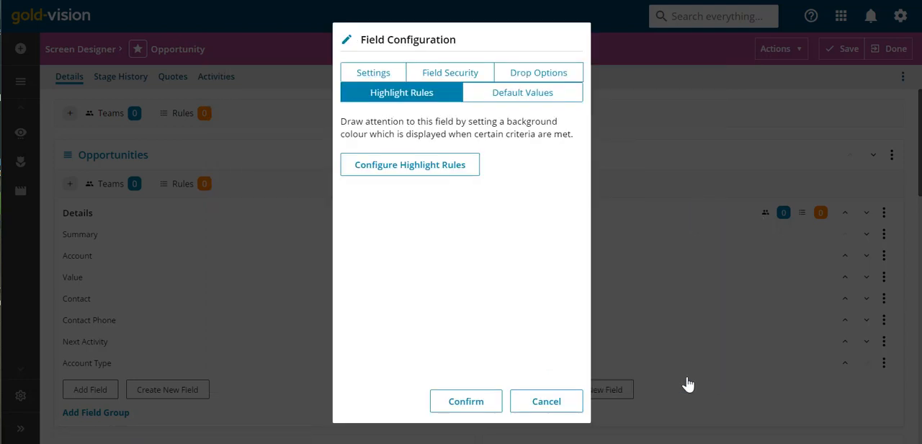
click(560, 400)
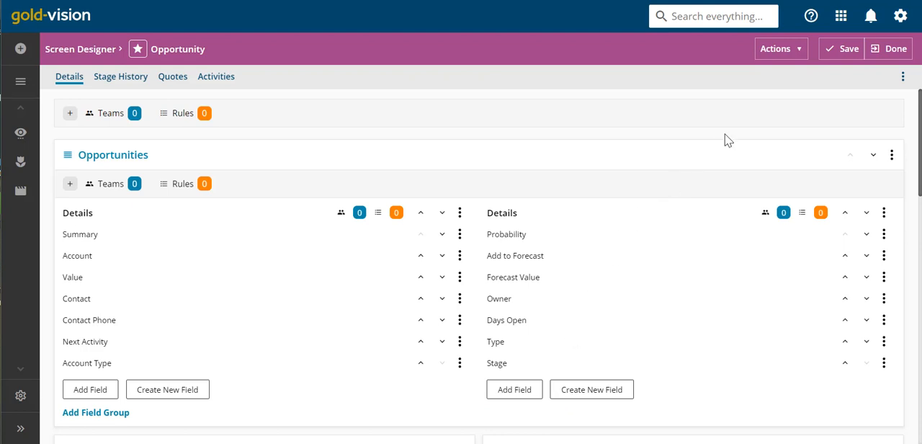
- Examine the icon and tile colour choices in the Opportunity screen's Manage Options and cancel the dialog
click(765, 50)
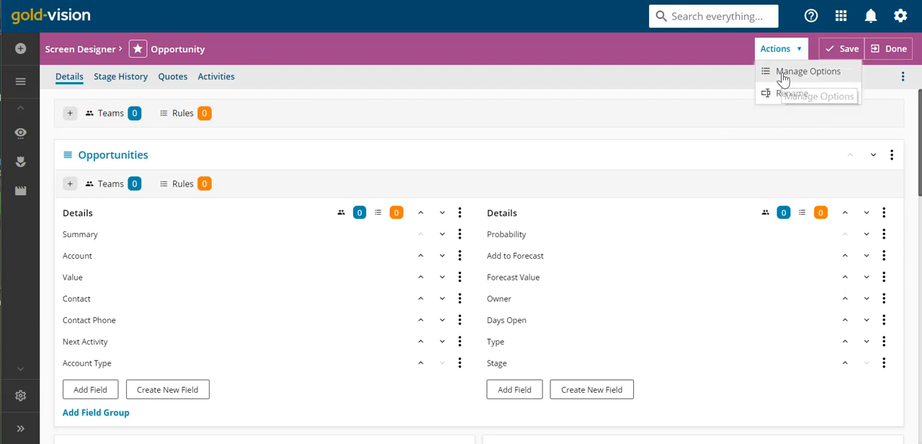
click(783, 76)
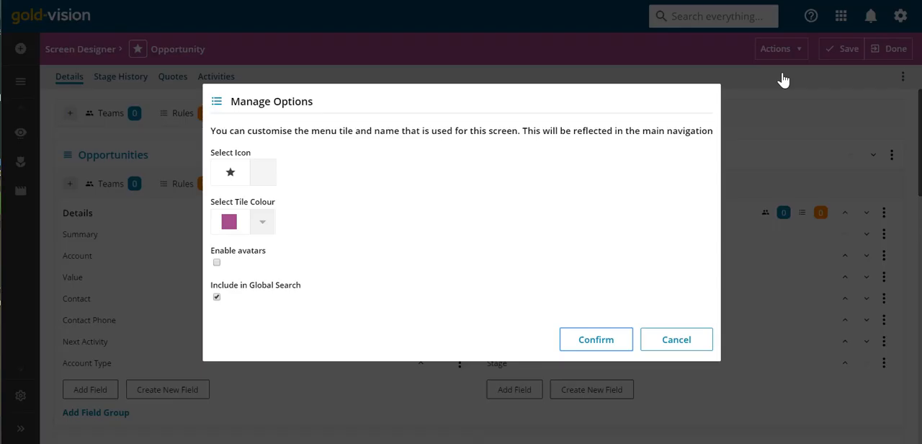
click(264, 172)
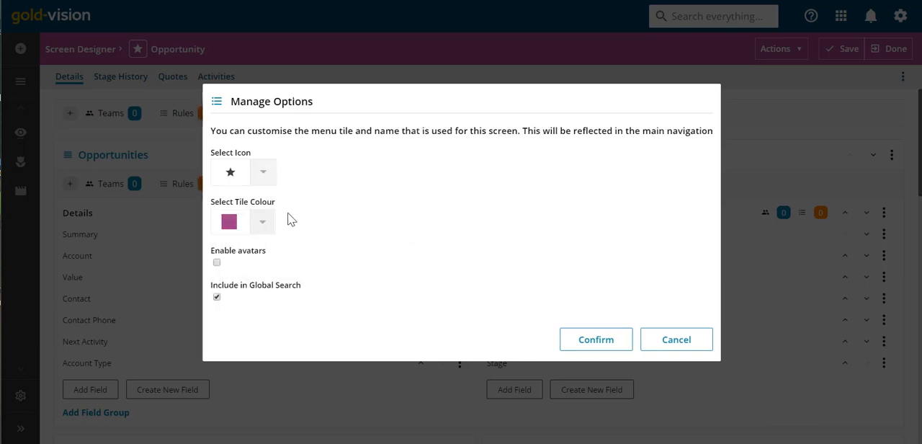
click(264, 224)
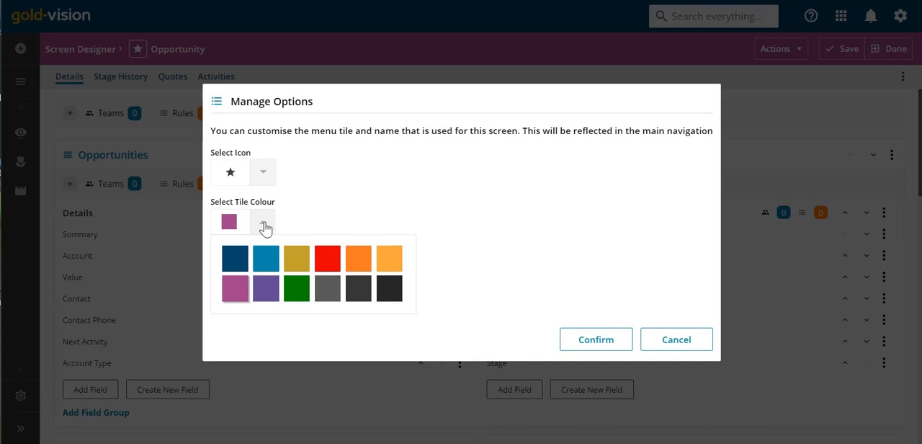
click(264, 225)
click(658, 343)
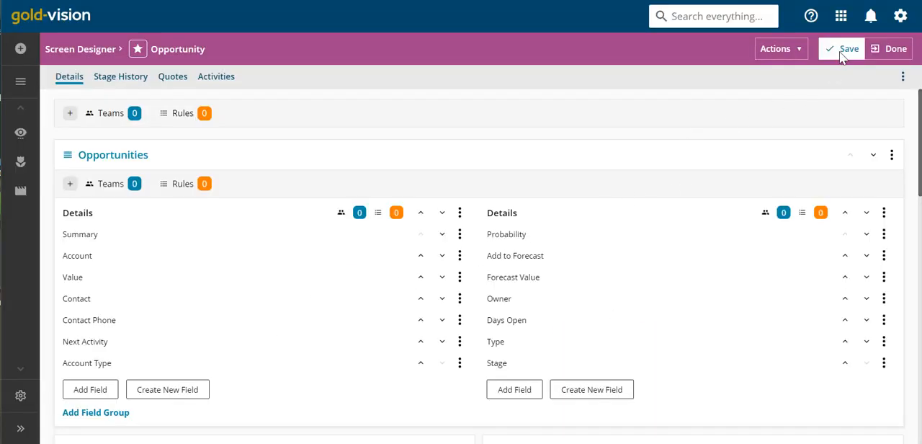
- Open the List Designer from the settings and expand the Quote entry under Sub Lists
click(901, 18)
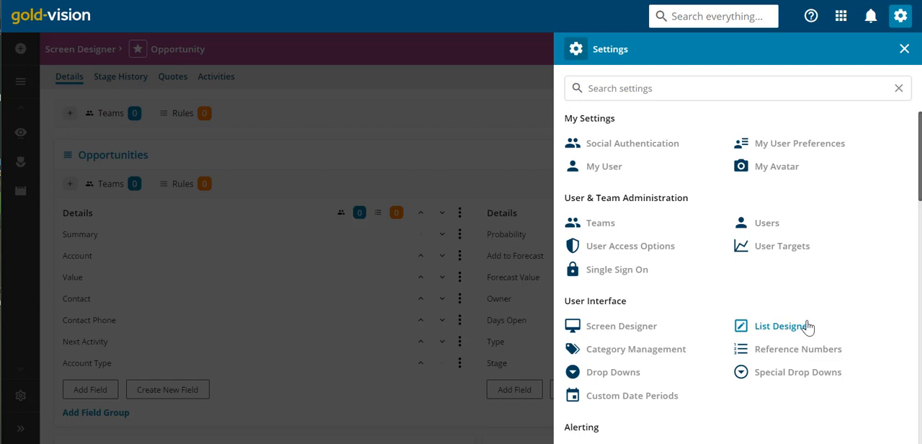
click(807, 328)
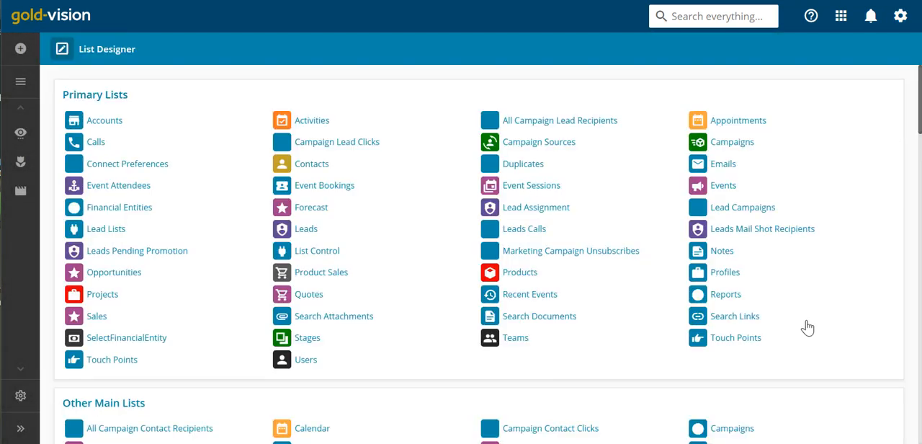
scroll(808, 328, down, 3)
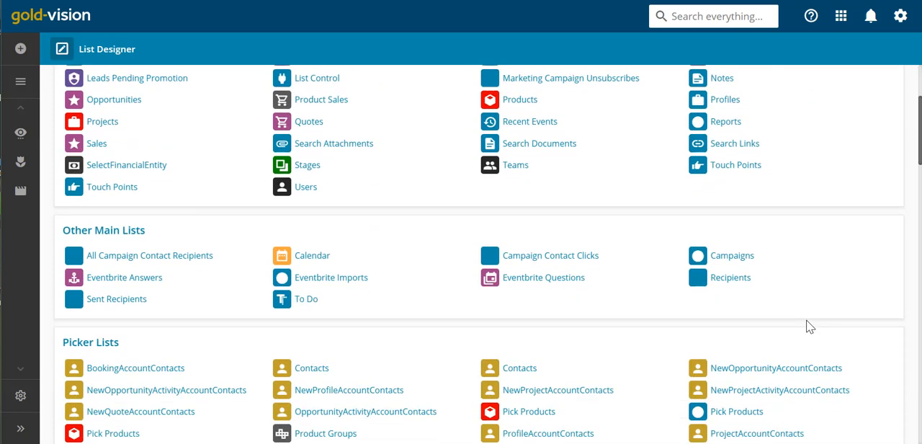
scroll(807, 326, down, 6)
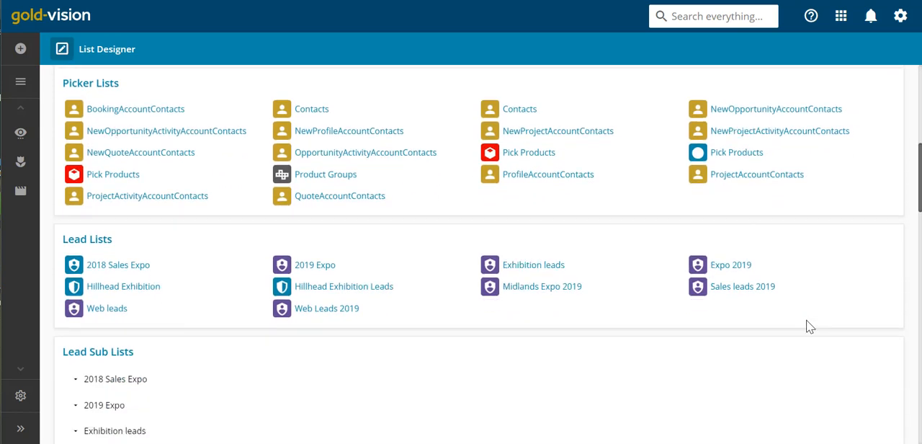
scroll(809, 326, down, 6)
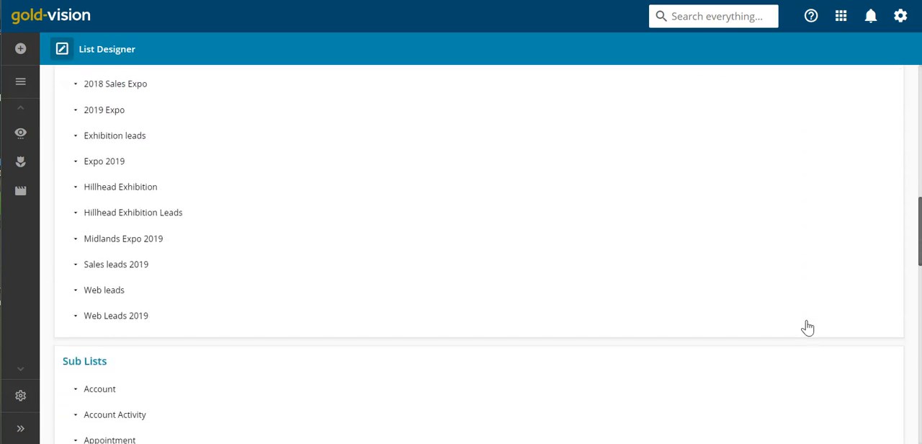
scroll(810, 326, down, 3)
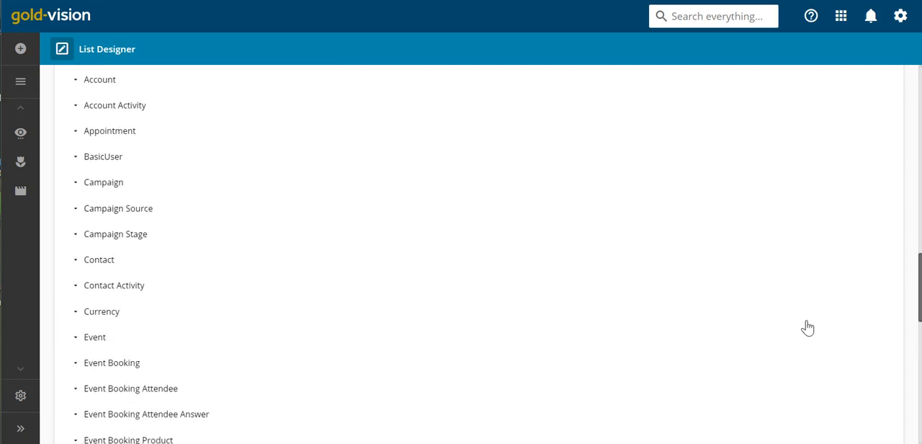
scroll(807, 328, down, 7)
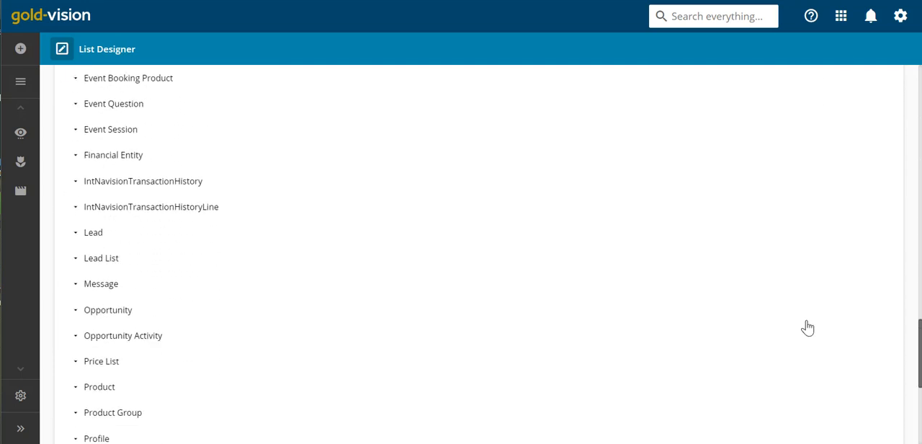
scroll(808, 327, down, 3)
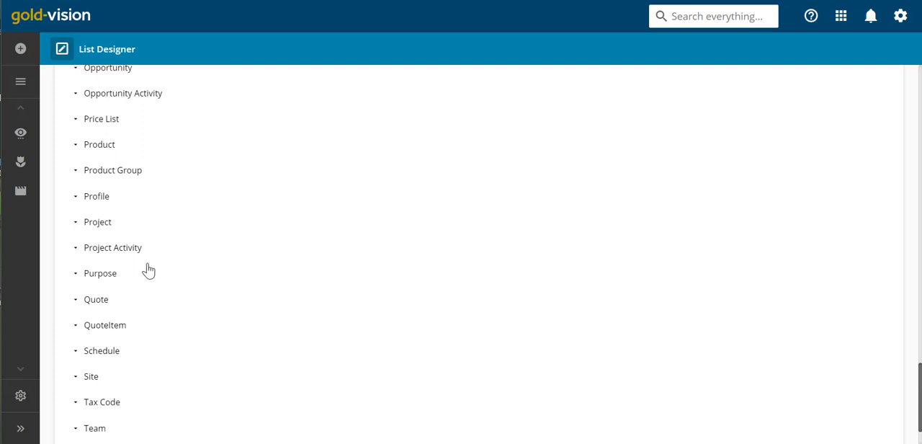
click(77, 302)
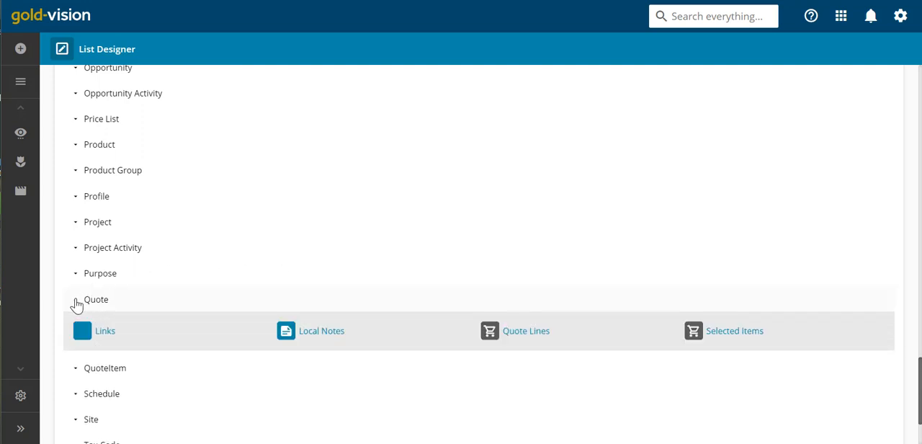